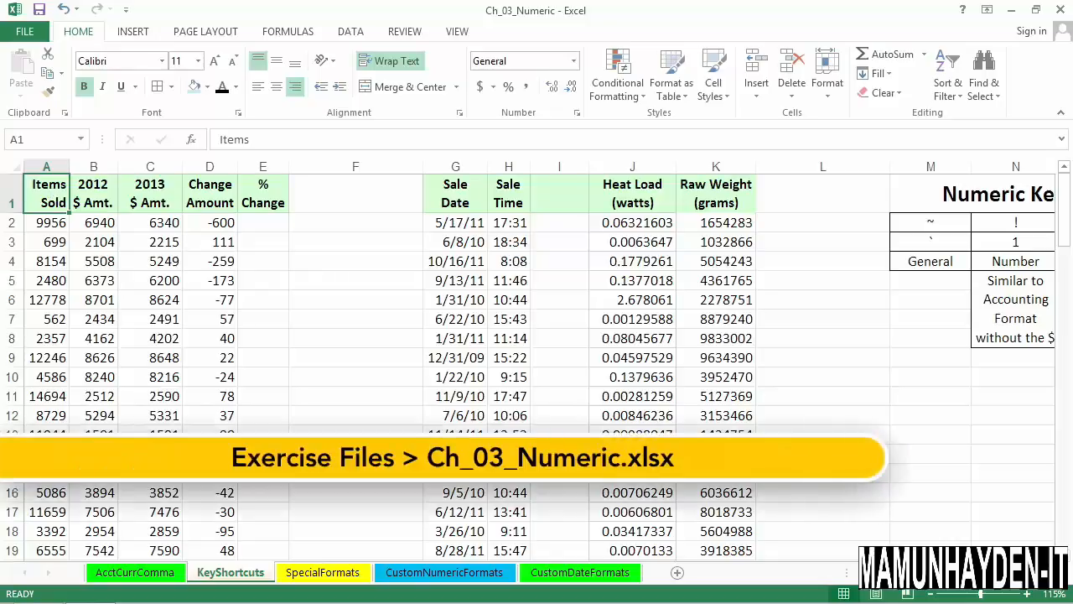
Review the numeric format shortcut table in columns M to S, including its number row and the General format's symbols.
{"action": "scroll", "coordinate": [540, 359], "scroll_direction": "right", "scroll_amount": 7}
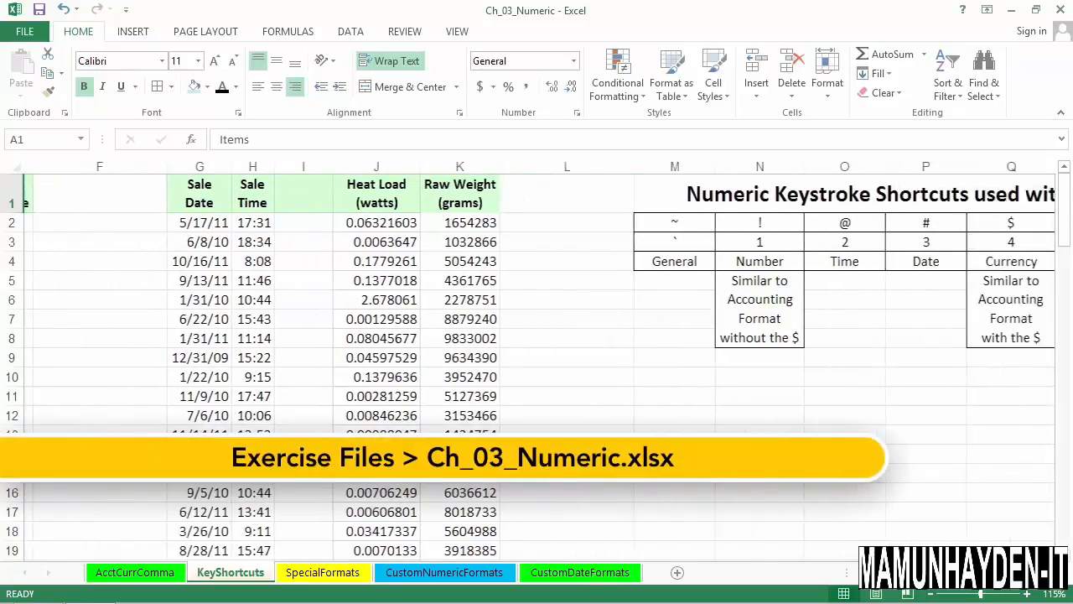
{"action": "scroll", "coordinate": [540, 359], "scroll_direction": "right", "scroll_amount": 1}
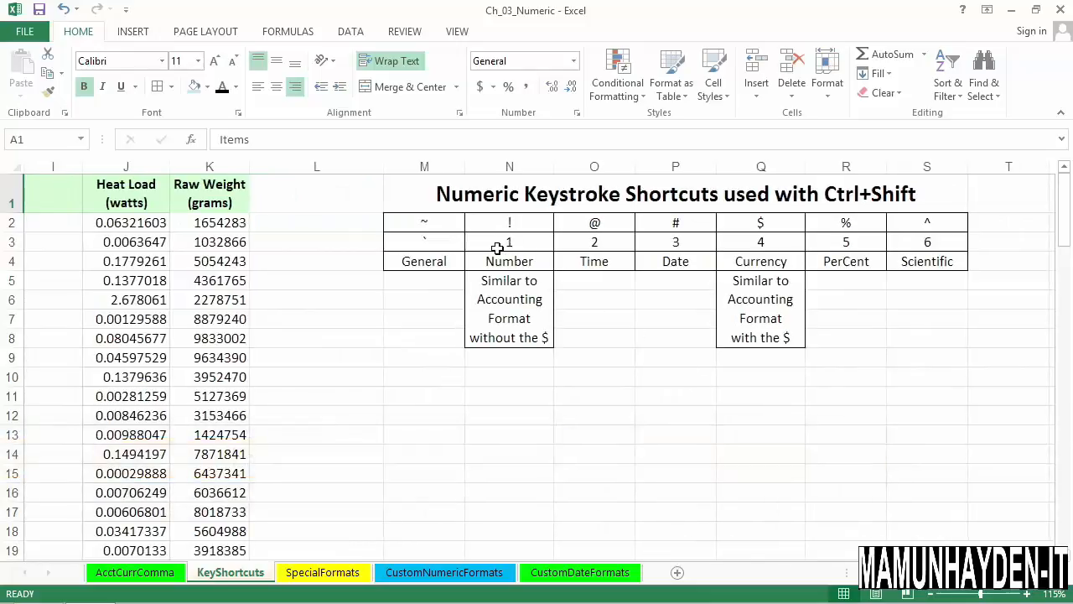
{"action": "left_click_drag", "start_coordinate": [492, 245], "coordinate": [897, 240]}
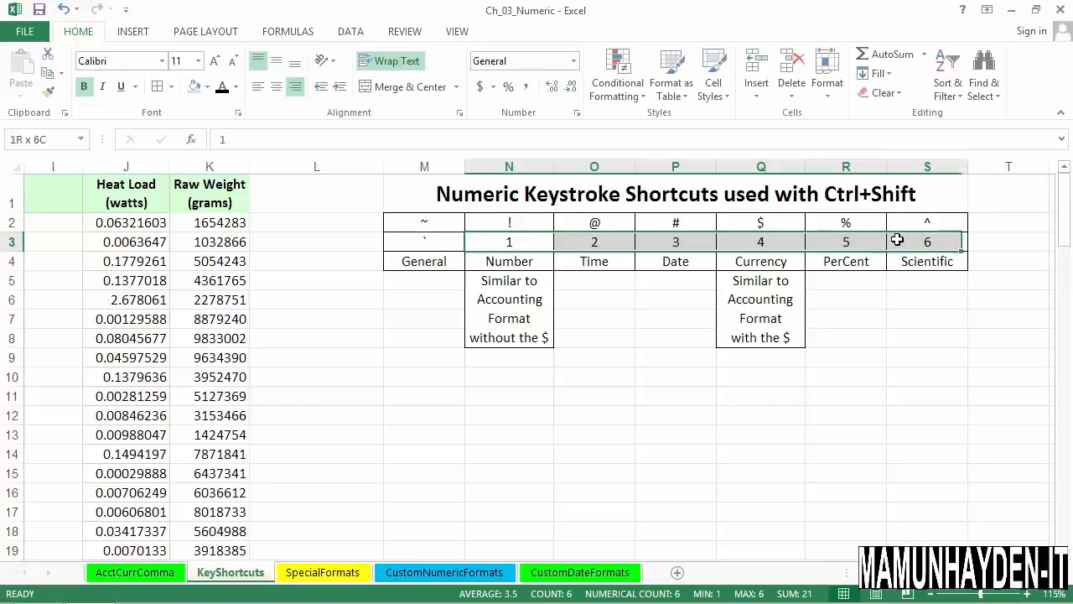
{"action": "left_click", "coordinate": [433, 232]}
{"action": "left_click", "coordinate": [434, 245]}
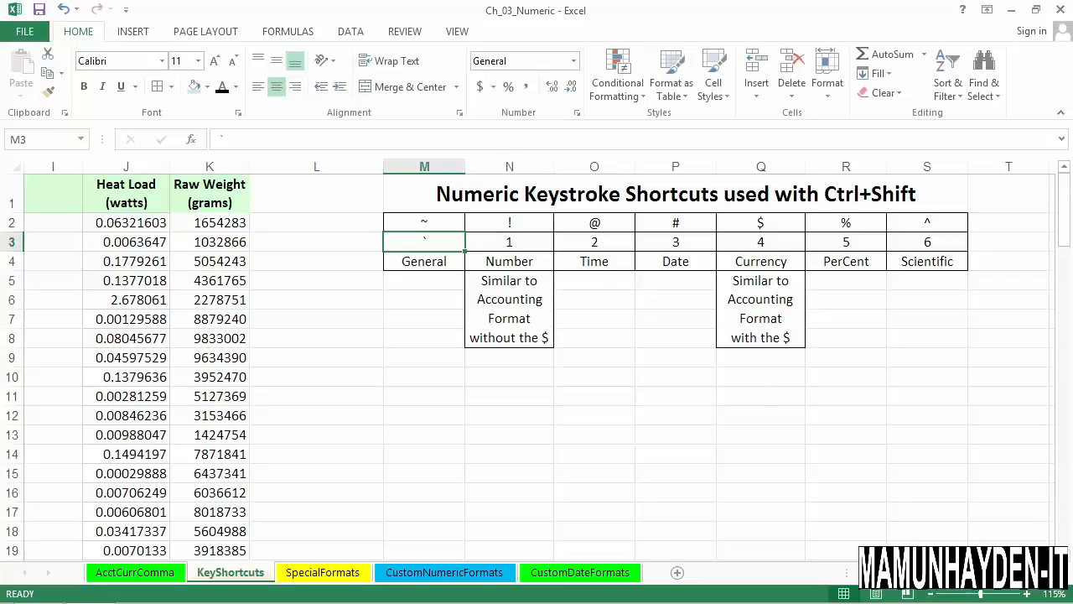
Format the Items Sold column with the Number format and no decimal places.
{"action": "left_click_drag", "start_coordinate": [948, 573], "coordinate": [881, 573]}
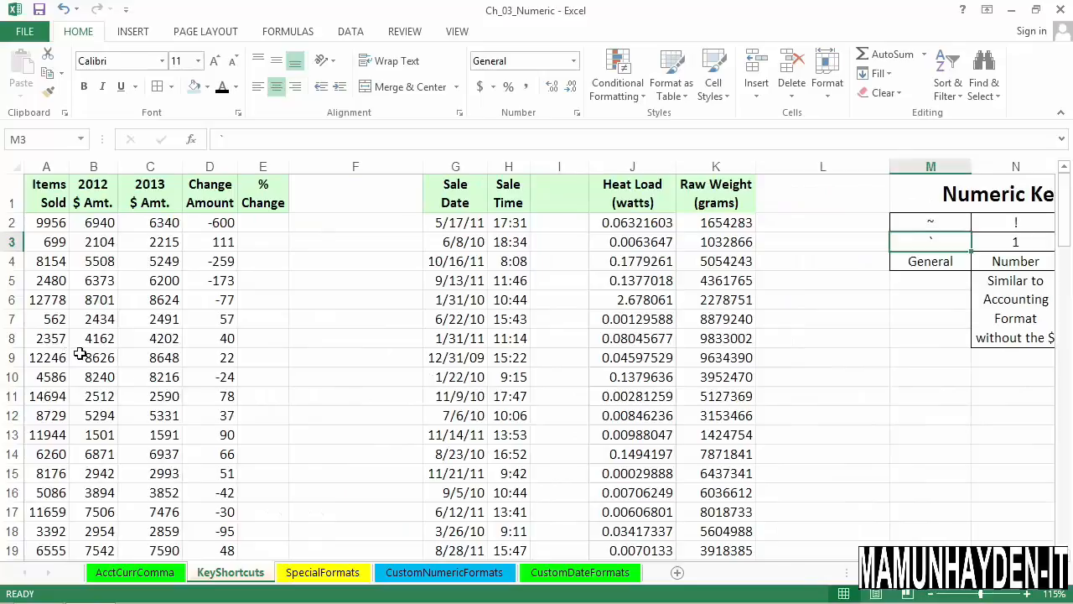
{"action": "left_click", "coordinate": [59, 169]}
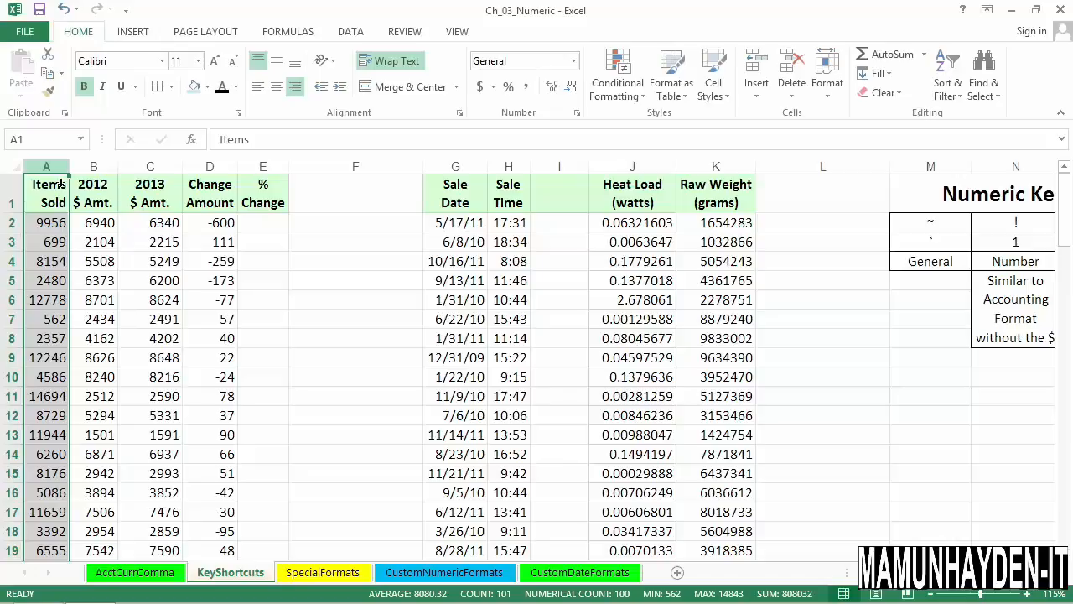
{"action": "key", "text": "ctrl+shift+1"}
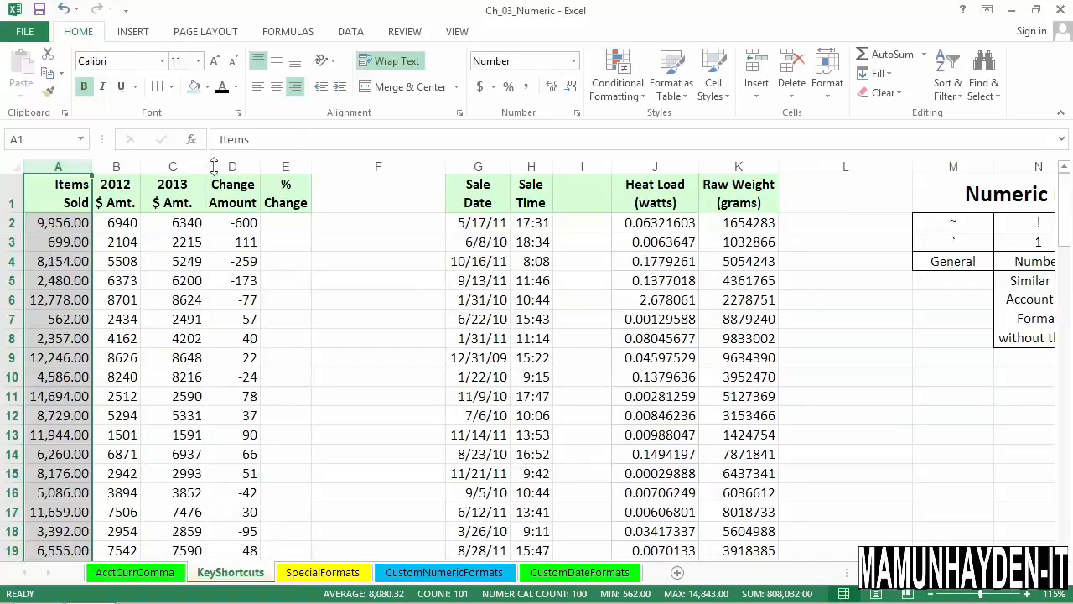
{"action": "left_click", "coordinate": [570, 88]}
{"action": "left_click", "coordinate": [571, 88]}
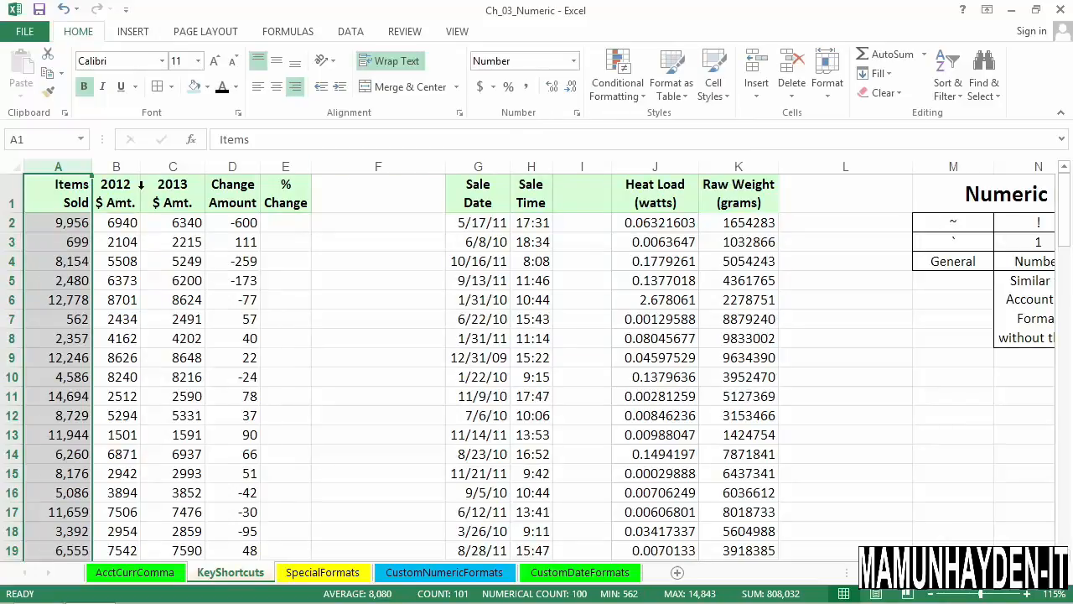
Apply the Currency format with two decimals to the 2012 and 2013 amount columns.
{"action": "left_click", "coordinate": [126, 168]}
{"action": "left_click_drag", "start_coordinate": [143, 171], "coordinate": [170, 169]}
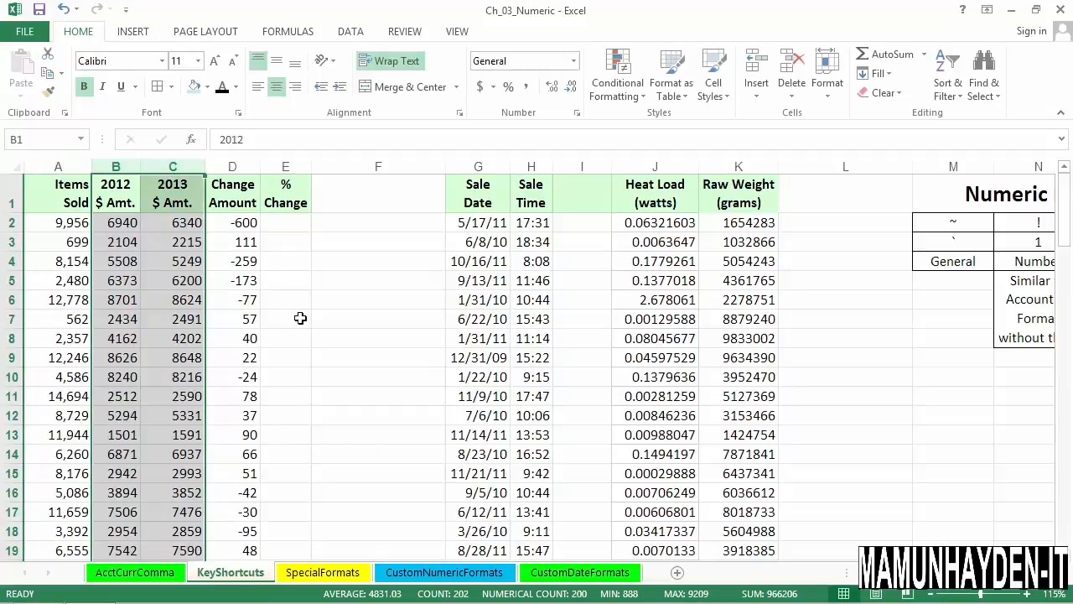
{"action": "key", "text": "ctrl+shift+4"}
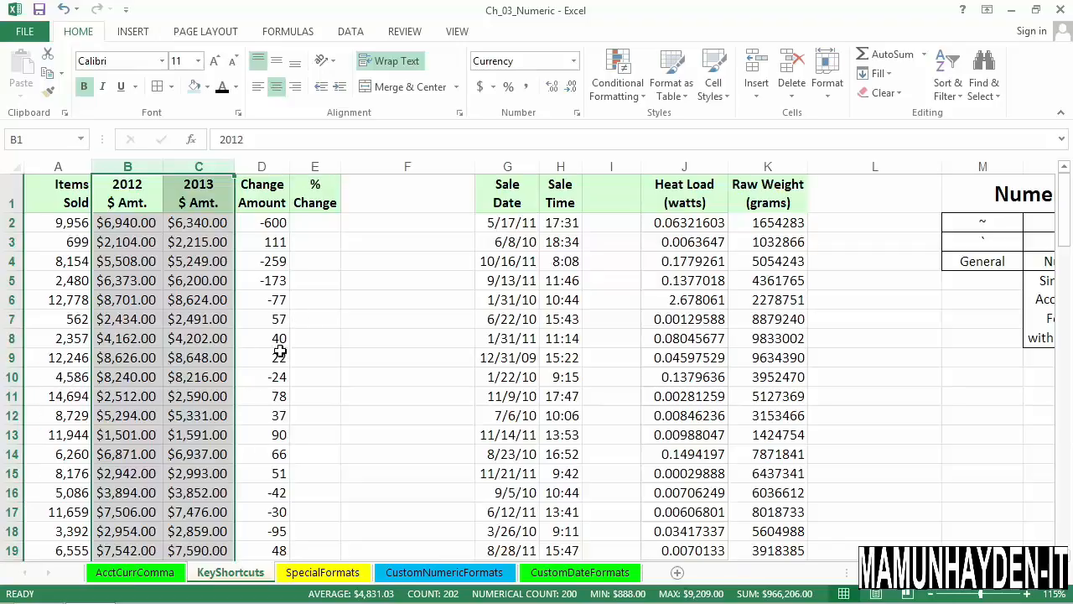
{"action": "left_click", "coordinate": [206, 402]}
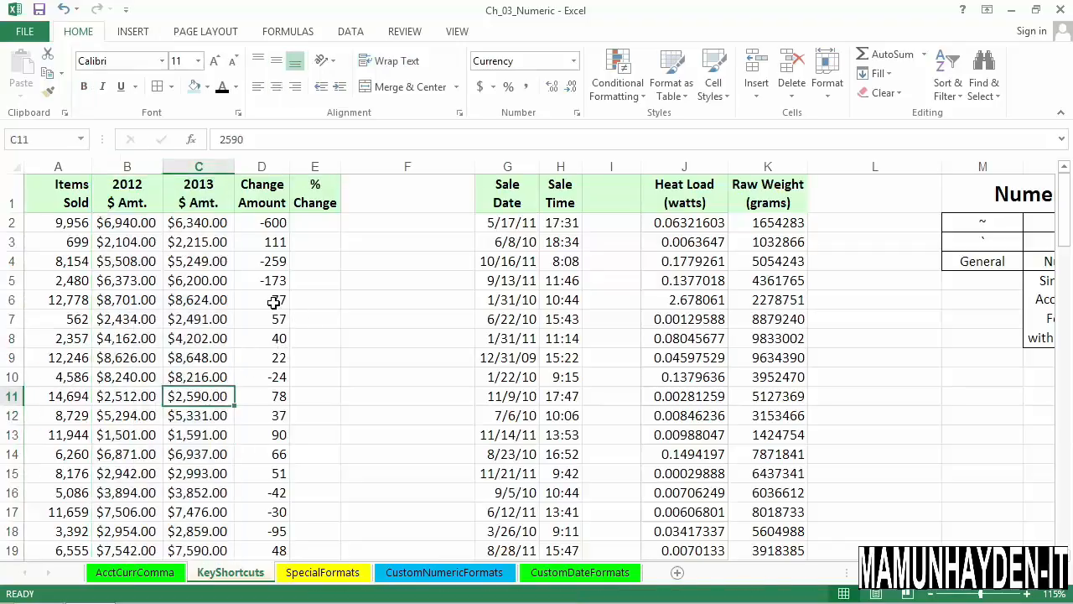
Try the Number format on the Change Amount column, and replace it with the Currency format.
{"action": "left_click", "coordinate": [269, 175]}
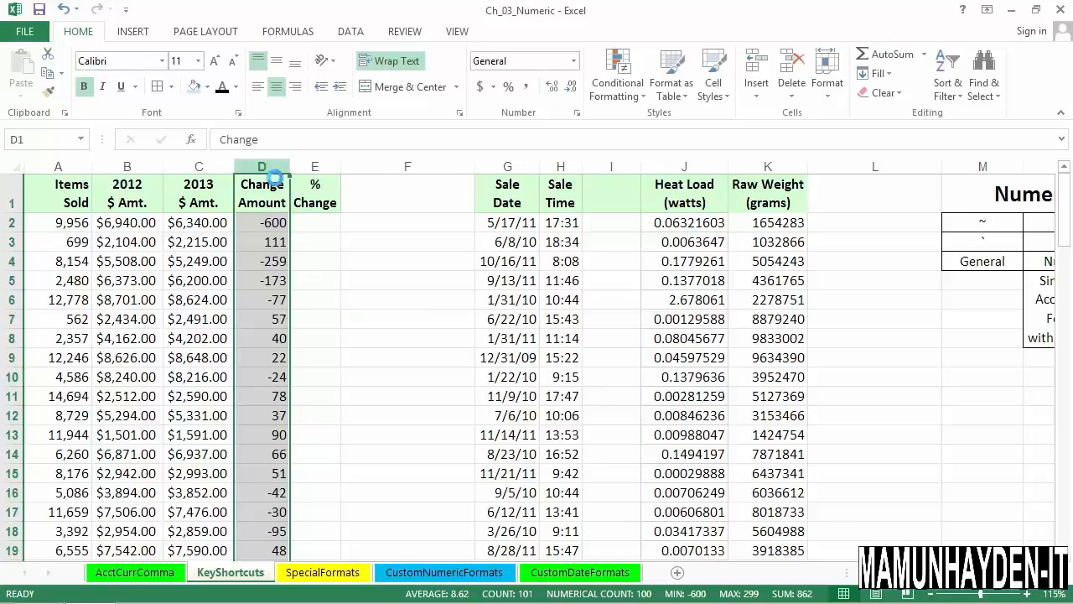
{"action": "key", "text": "ctrl+shift+1"}
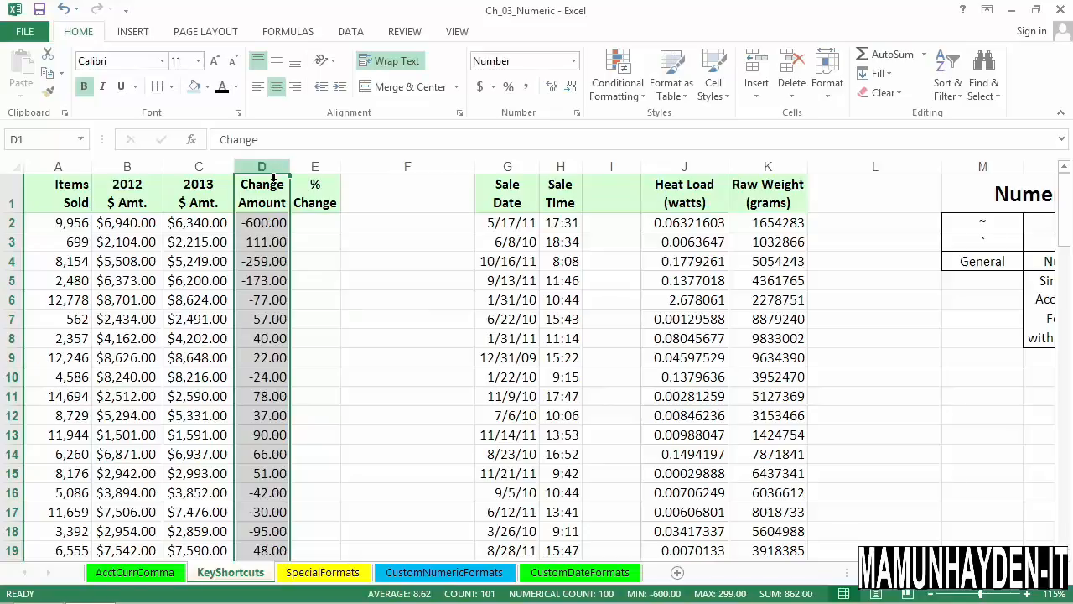
{"action": "key", "text": "ctrl+shift+4"}
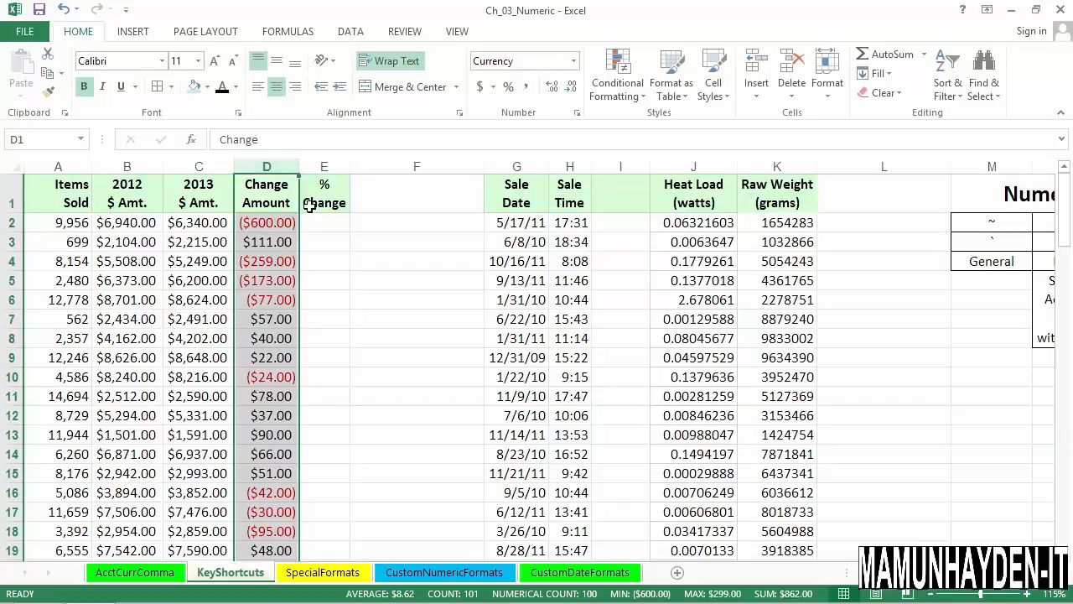
Apply the day-month-year date format, as in 17-May-11, to the Sale Date column and check cells G2 to G5.
{"action": "left_click", "coordinate": [527, 204]}
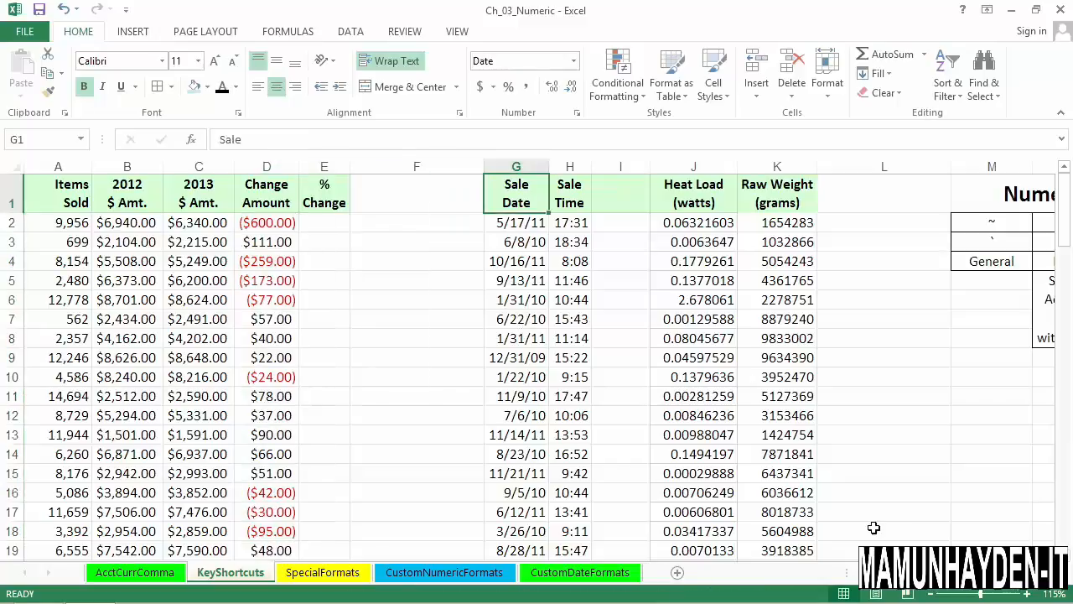
{"action": "mouse_move", "coordinate": [1072, 587]}
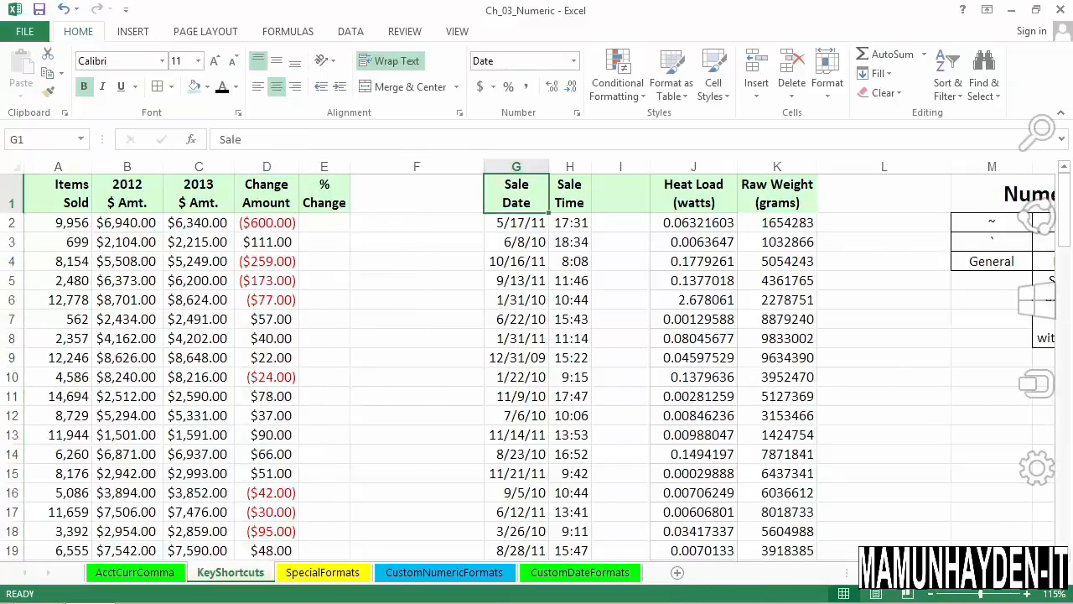
{"action": "left_click", "coordinate": [1049, 573]}
{"action": "left_click", "coordinate": [1049, 573]}
{"action": "left_click", "coordinate": [1049, 573]}
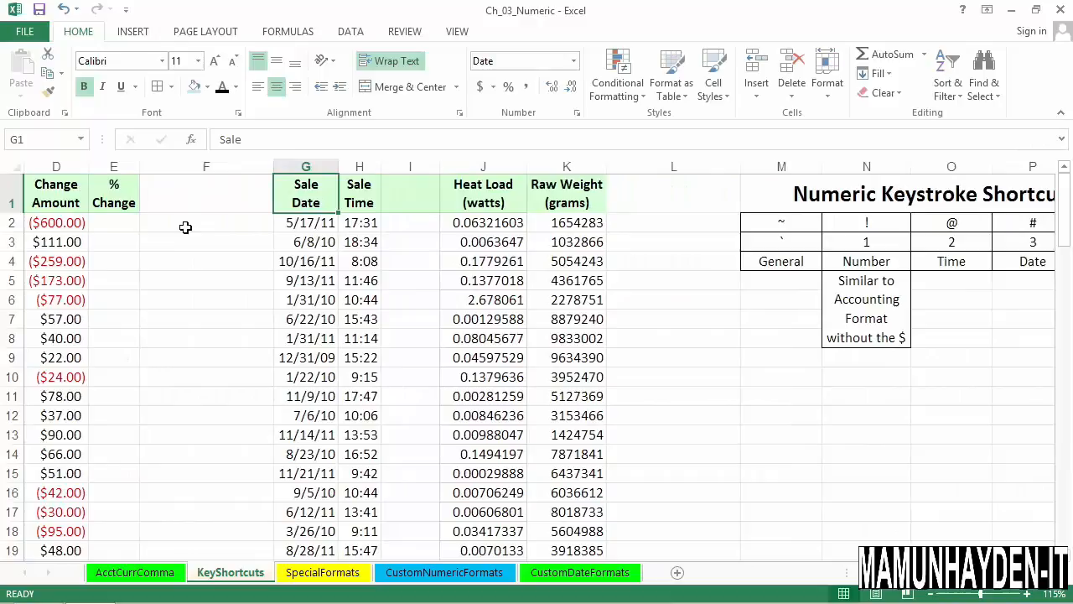
{"action": "left_click", "coordinate": [295, 244]}
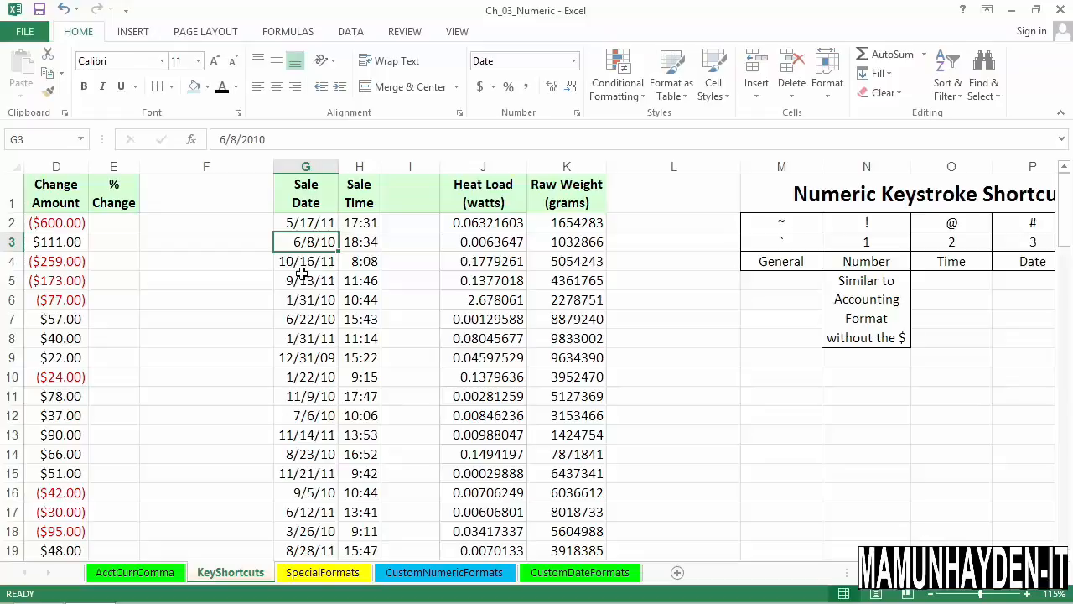
{"action": "left_click", "coordinate": [307, 167]}
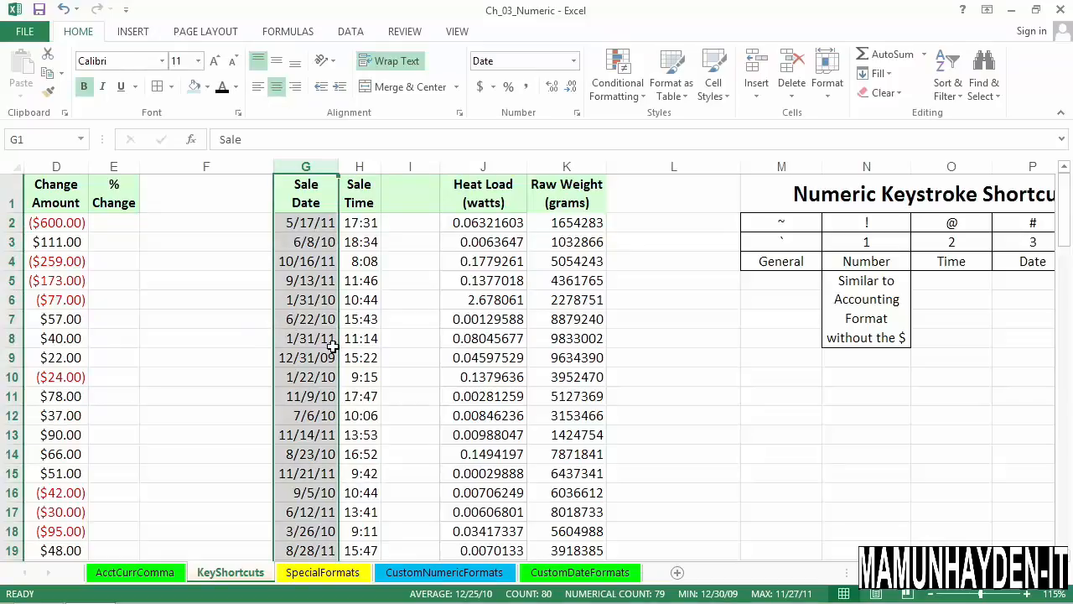
{"action": "key", "text": "ctrl+shift+3"}
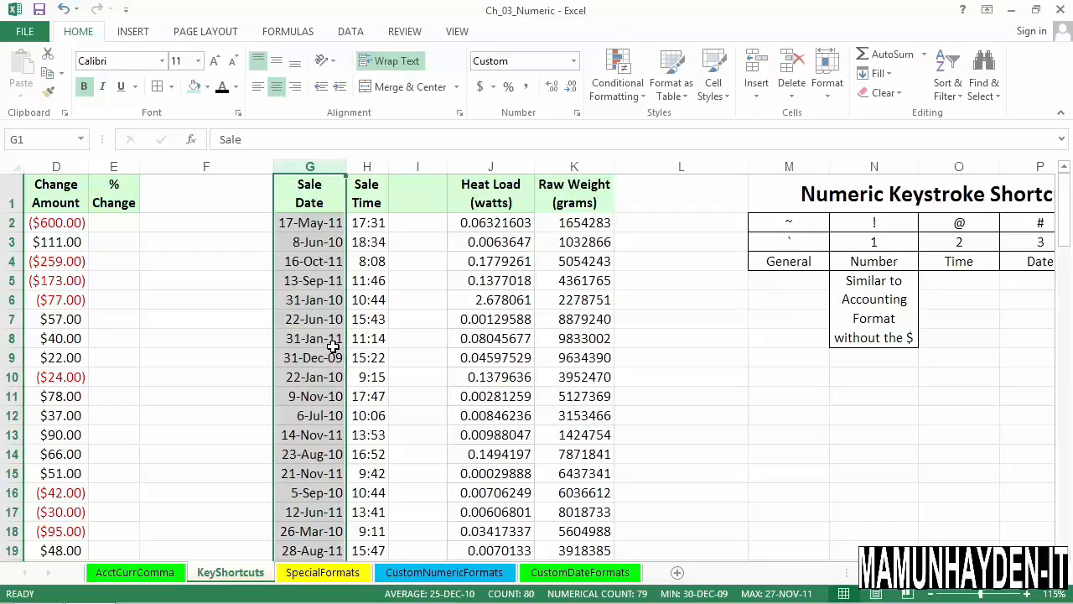
{"action": "left_click", "coordinate": [321, 230]}
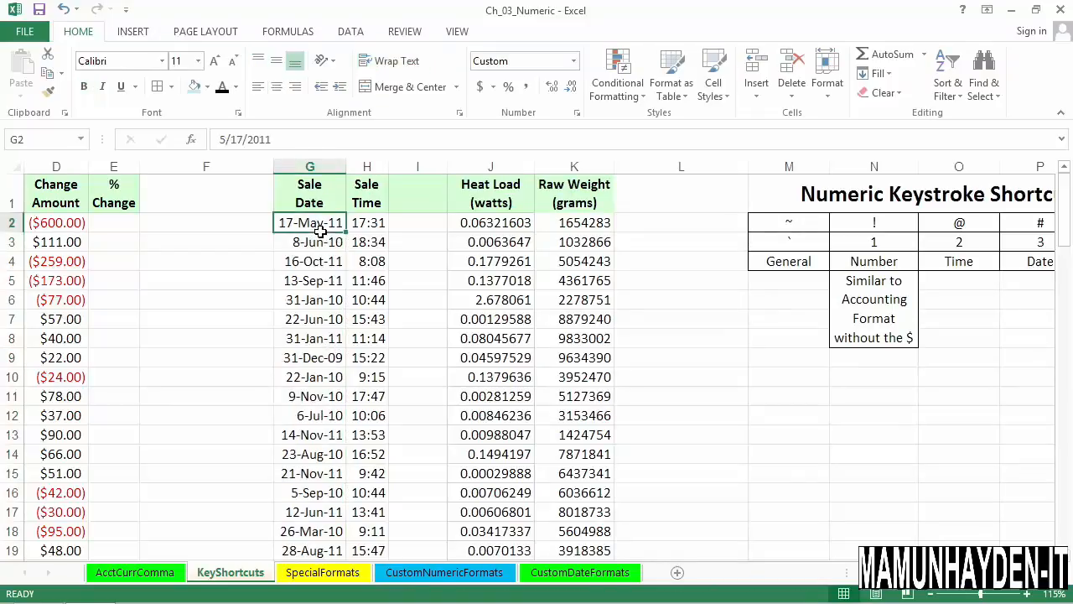
{"action": "left_click", "coordinate": [323, 247]}
{"action": "left_click", "coordinate": [325, 266]}
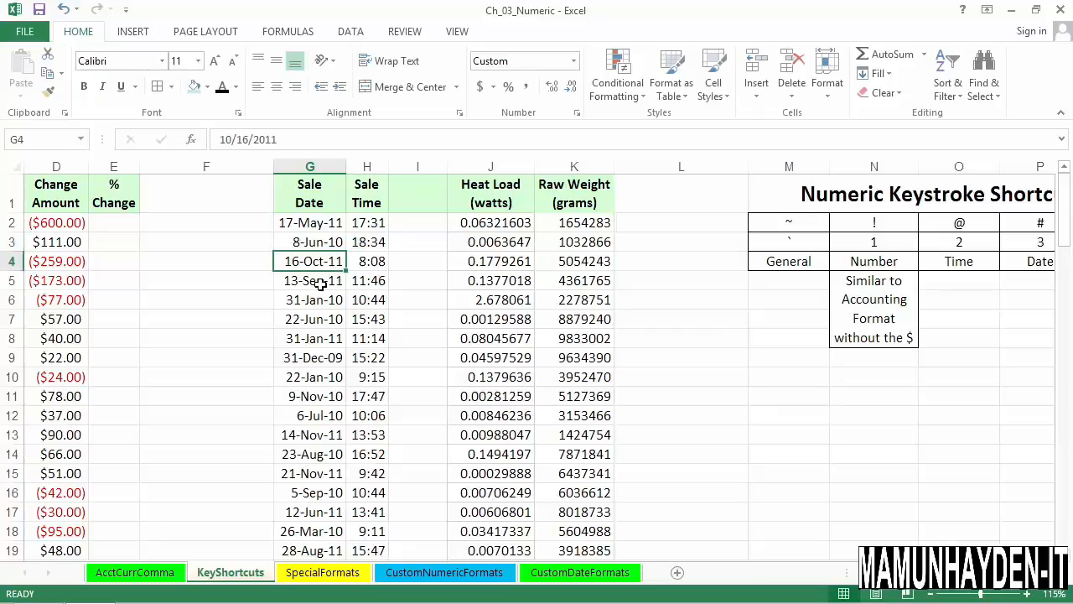
{"action": "left_click", "coordinate": [320, 284]}
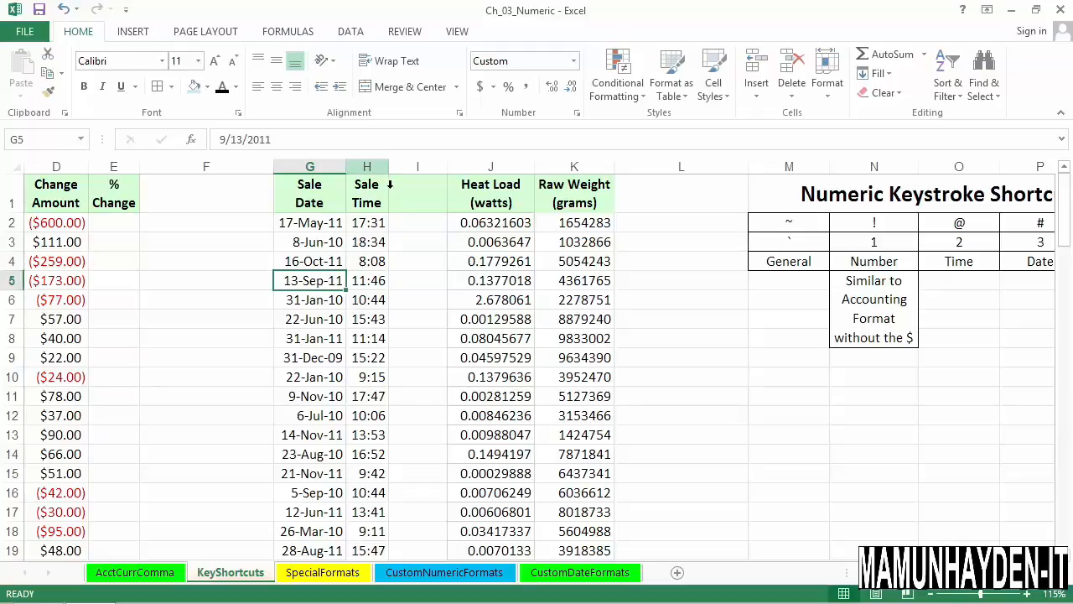
Apply the AM/PM time format, as in 5:31 PM, to the Sale Time column.
{"action": "left_click", "coordinate": [372, 166]}
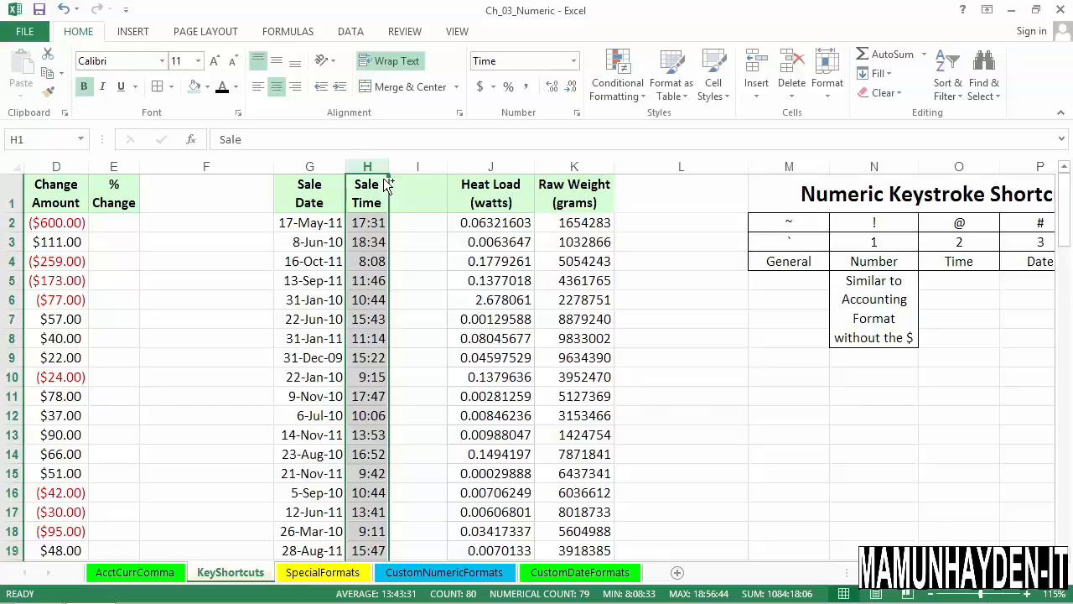
{"action": "key", "text": "ctrl+shift+2"}
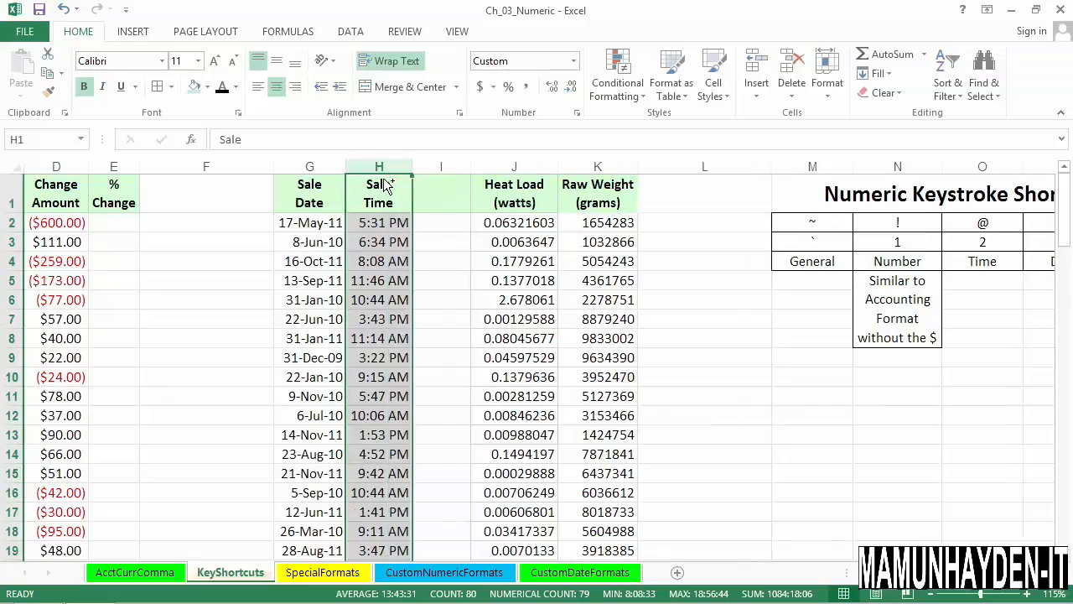
{"action": "left_click", "coordinate": [398, 224]}
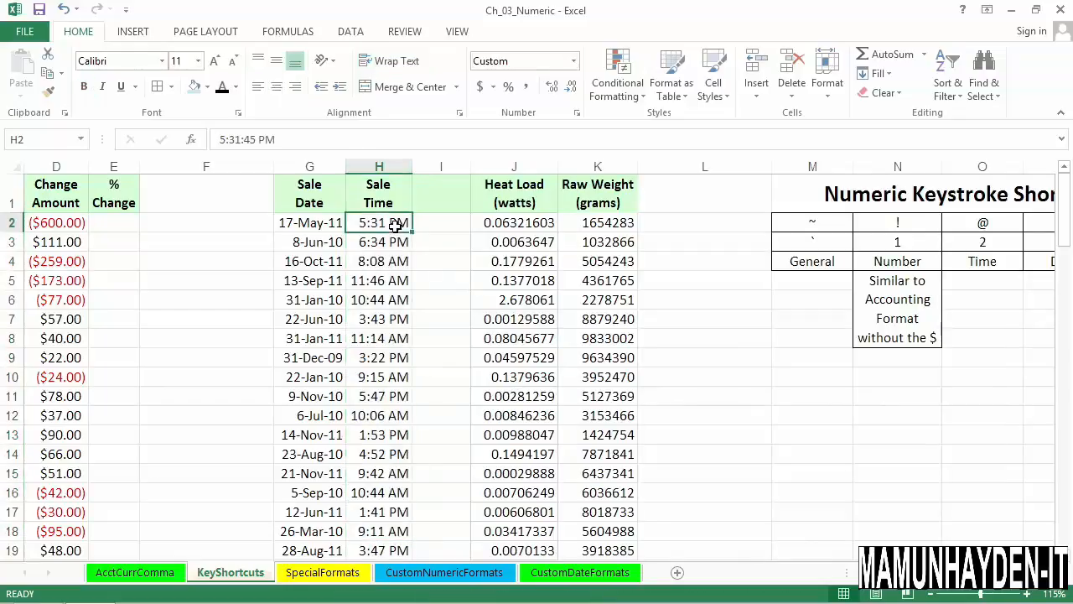
{"action": "left_click", "coordinate": [401, 184]}
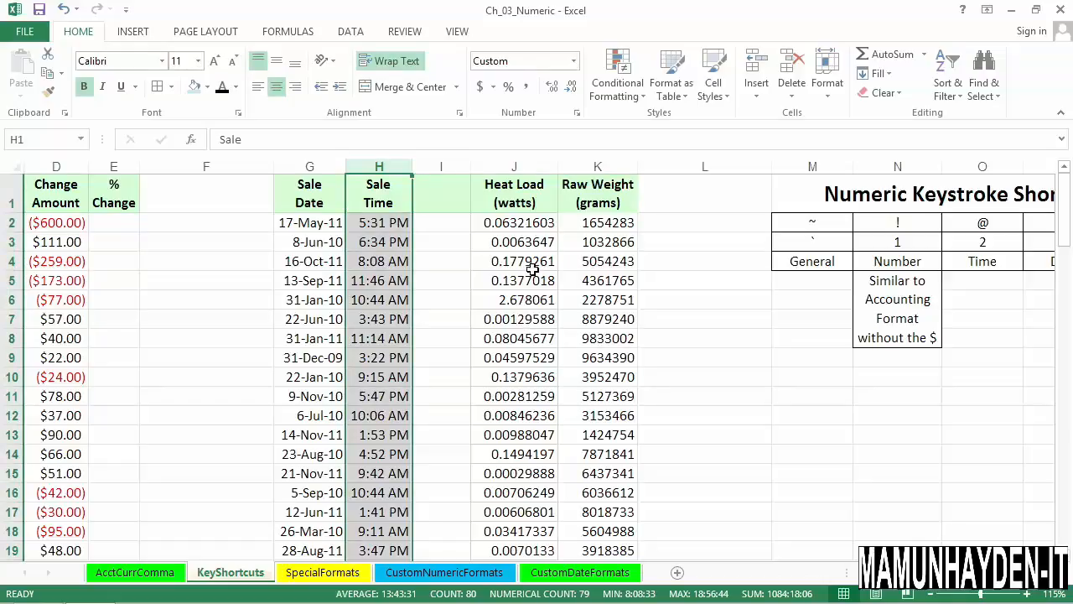
Apply the Scientific format to the Heat Load and Raw Weight columns.
{"action": "left_click", "coordinate": [540, 184]}
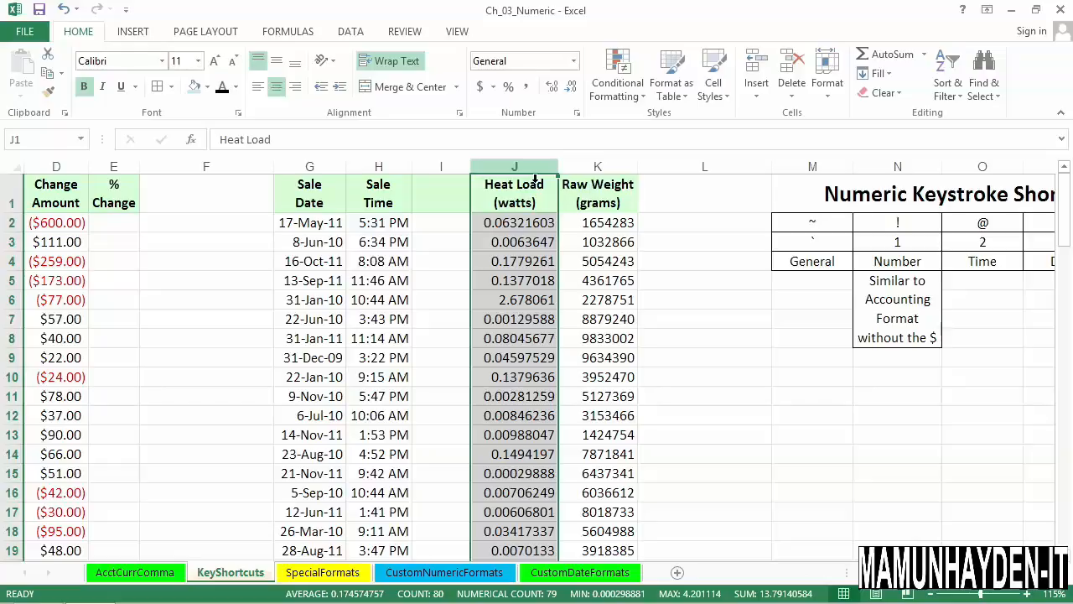
{"action": "key", "text": "ctrl+shift+6"}
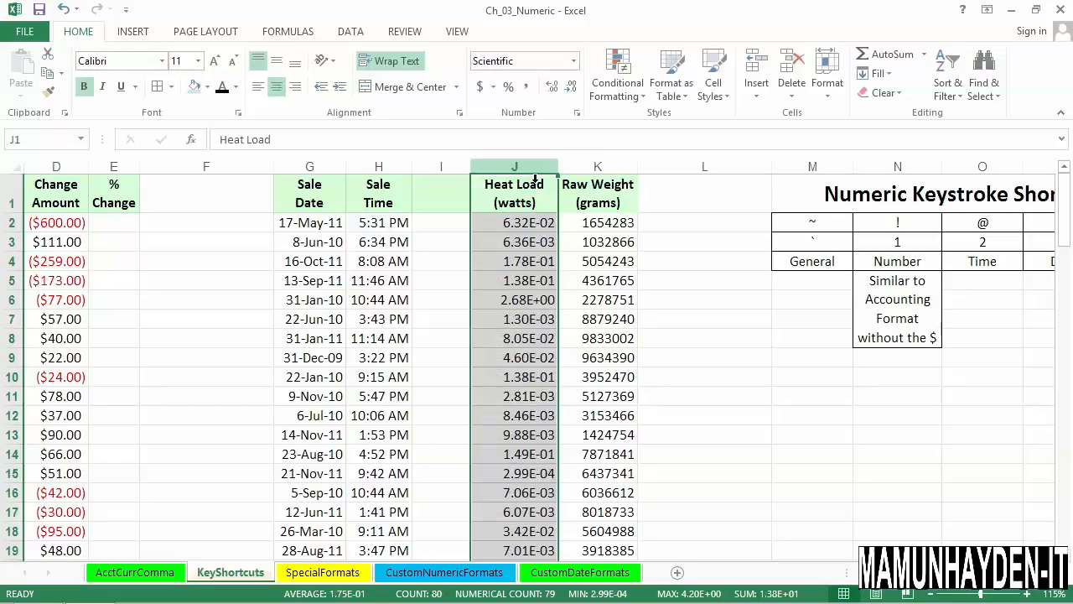
{"action": "left_click", "coordinate": [522, 224]}
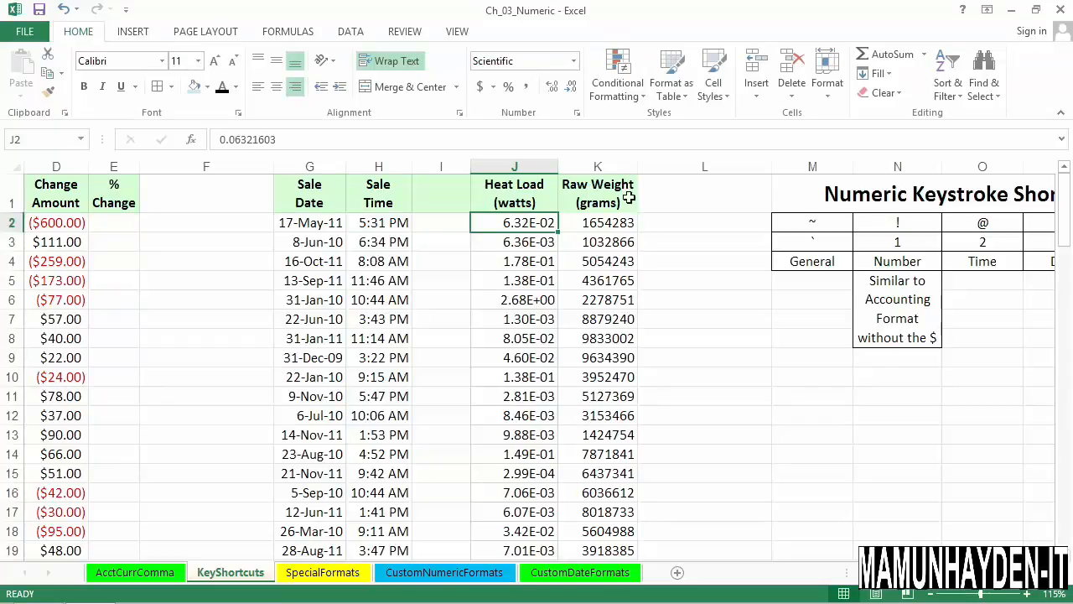
{"action": "left_click", "coordinate": [617, 183]}
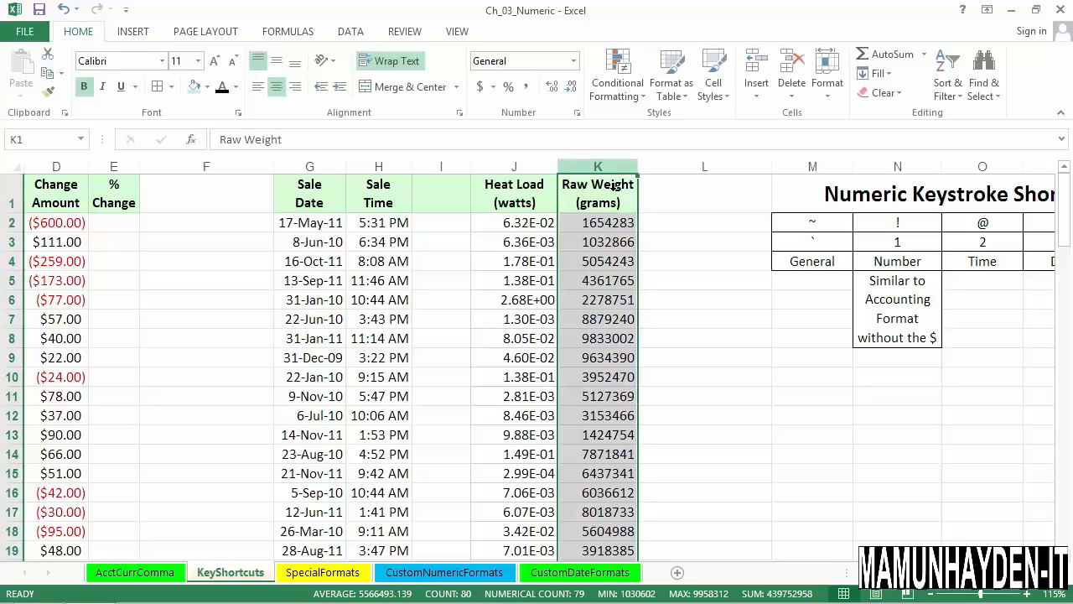
{"action": "key", "text": "ctrl+shift+6"}
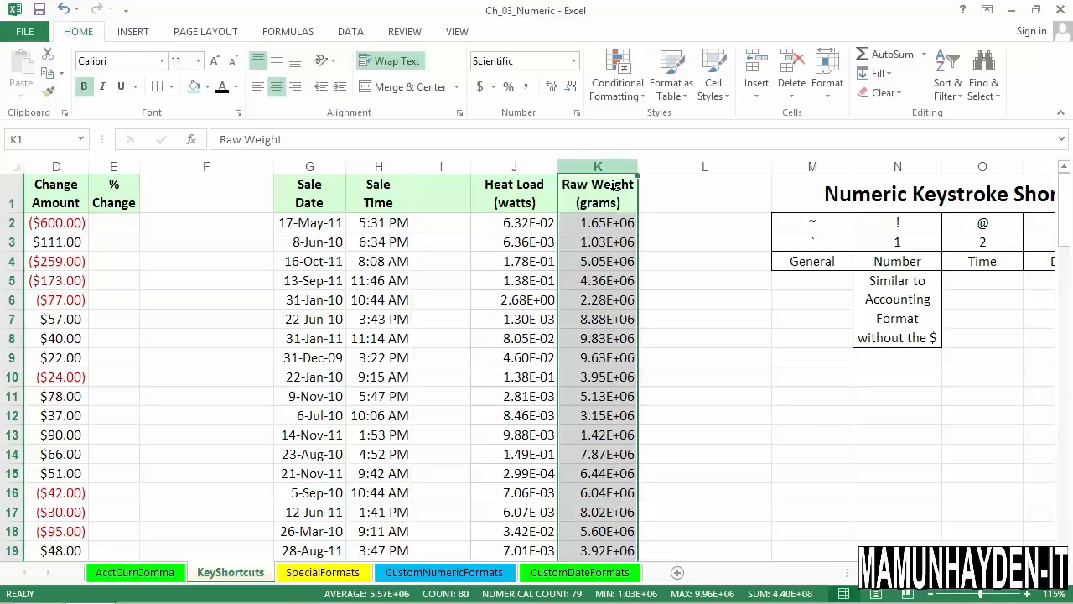
{"action": "left_click", "coordinate": [616, 226]}
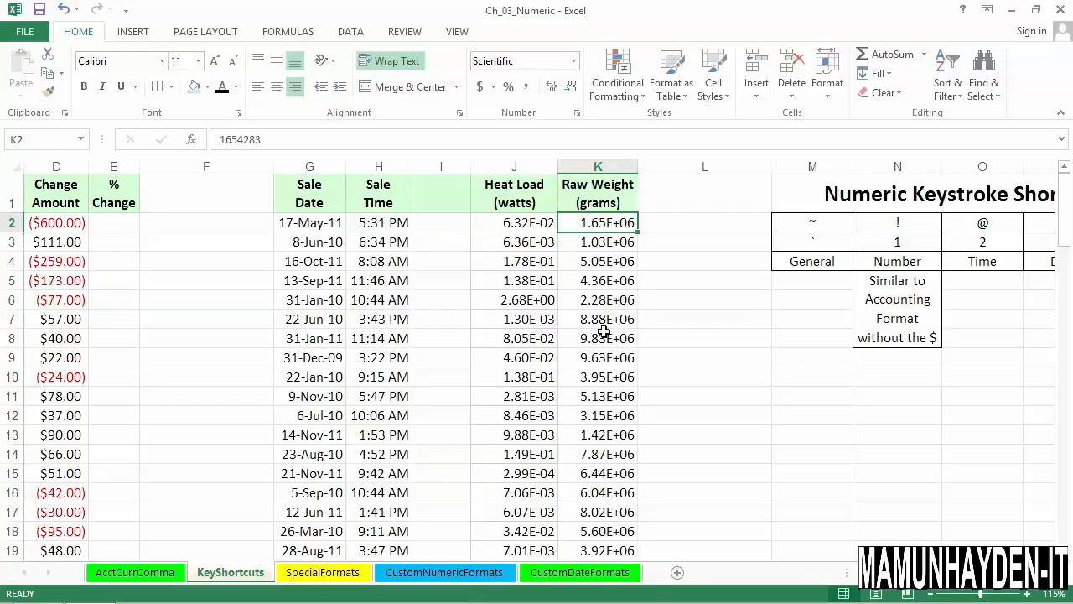
Apply the General format to the whole Items Sold column.
{"action": "left_click", "coordinate": [800, 265]}
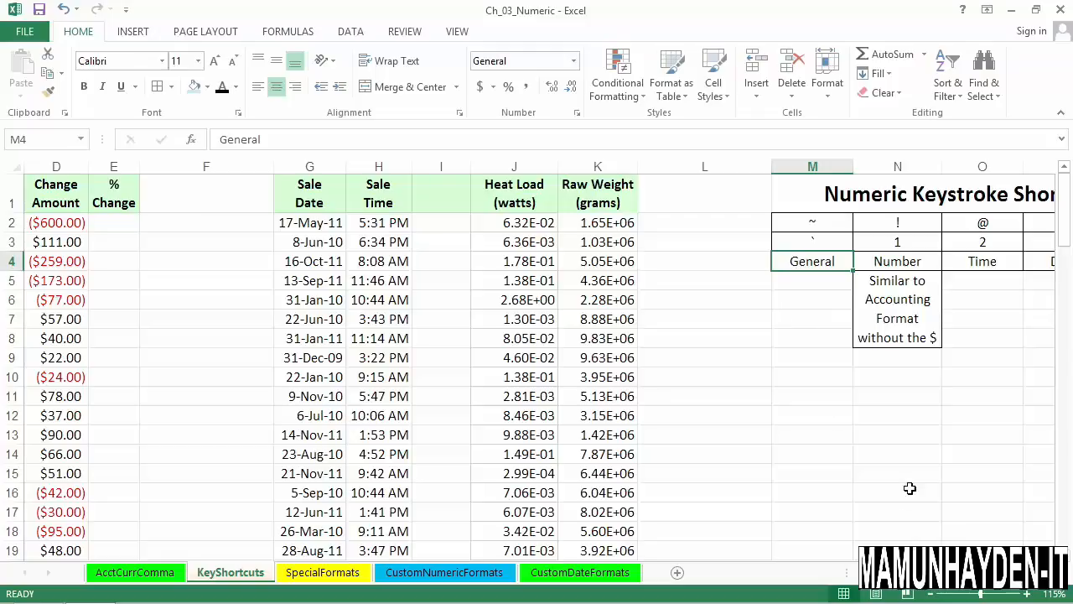
{"action": "scroll", "coordinate": [540, 359], "scroll_direction": "left", "scroll_amount": 3}
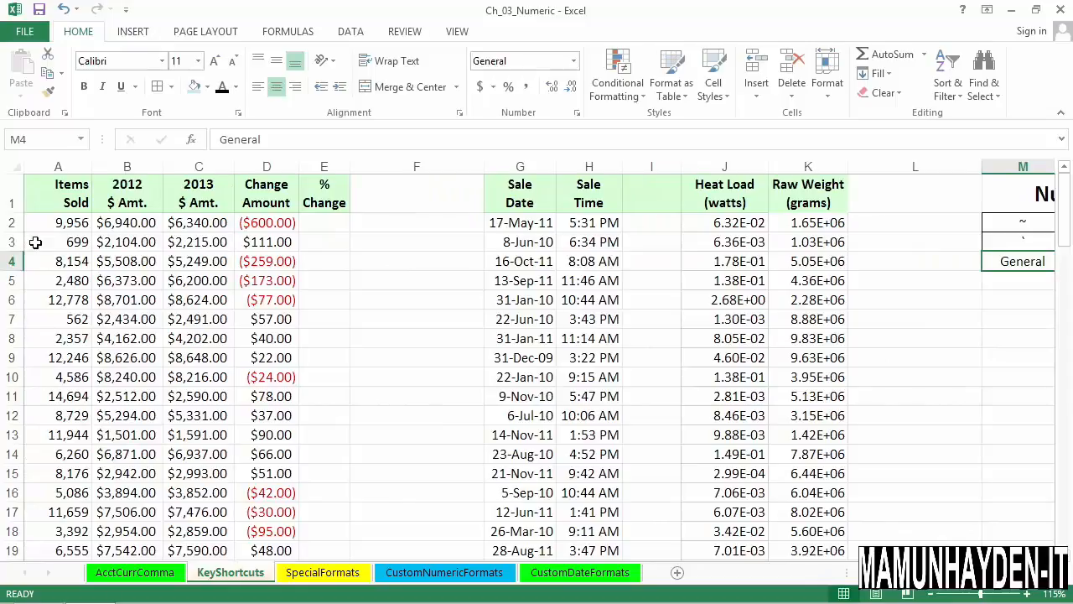
{"action": "left_click", "coordinate": [58, 167]}
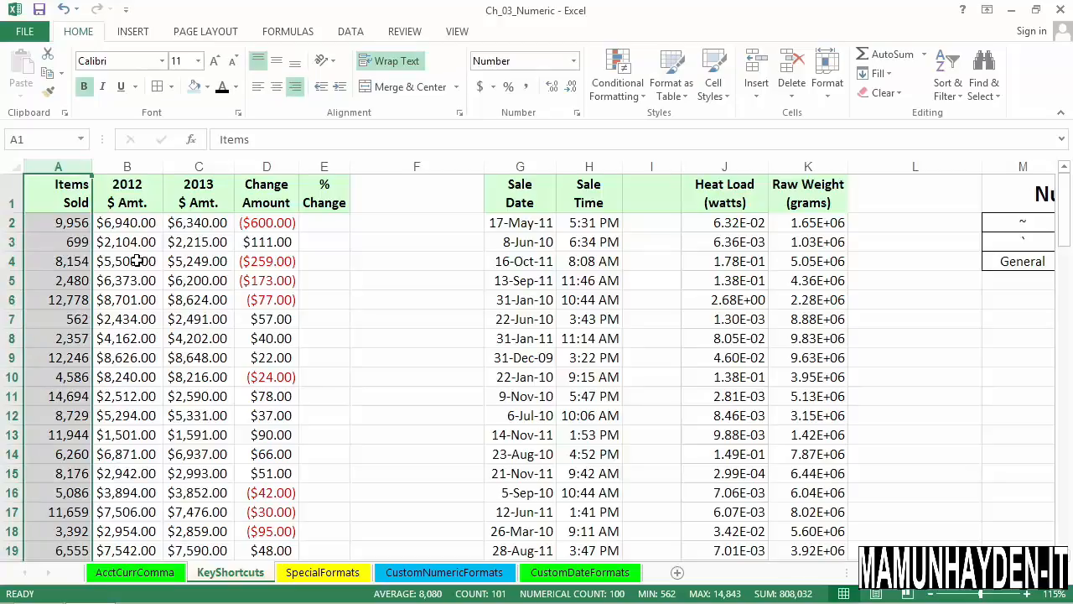
{"action": "key", "text": "ctrl+shift+asciitilde"}
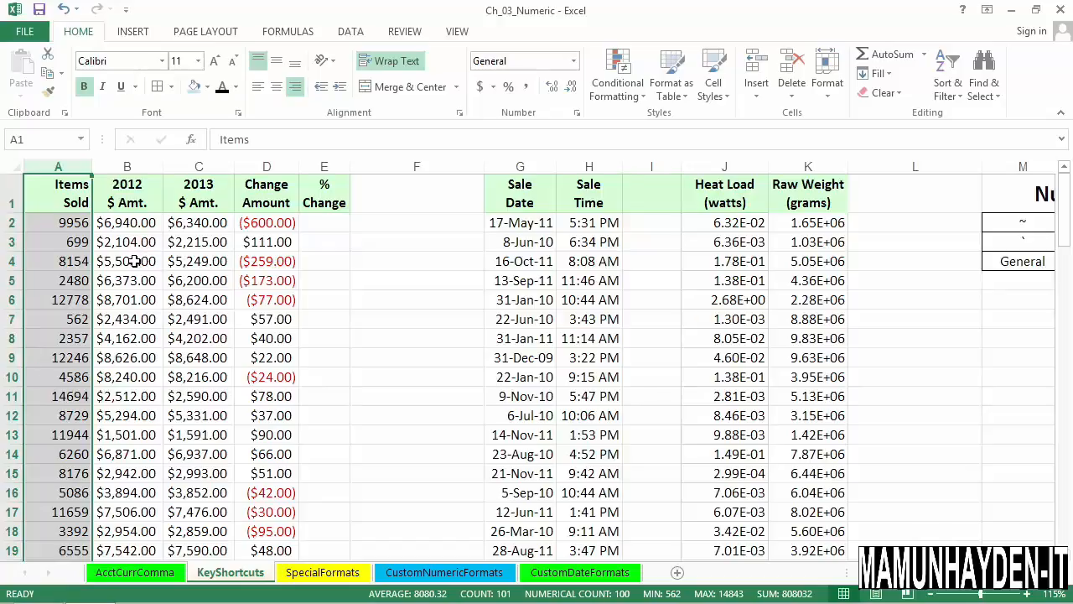
Check the number format category of cell A2 in the Format Cells dialog, and close it without changes.
{"action": "left_click", "coordinate": [66, 228]}
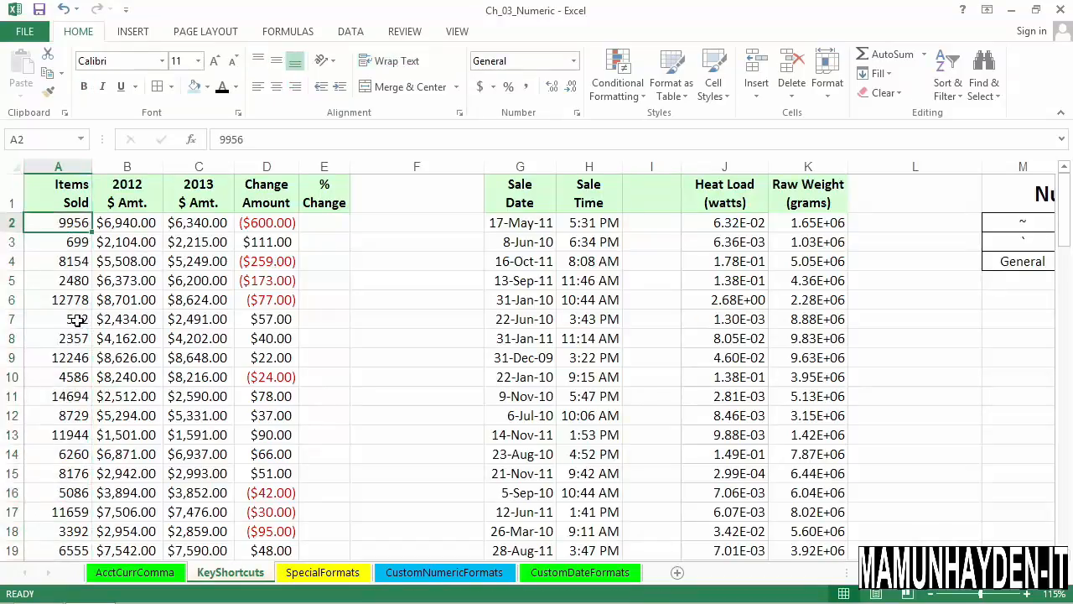
{"action": "right_click", "coordinate": [57, 223]}
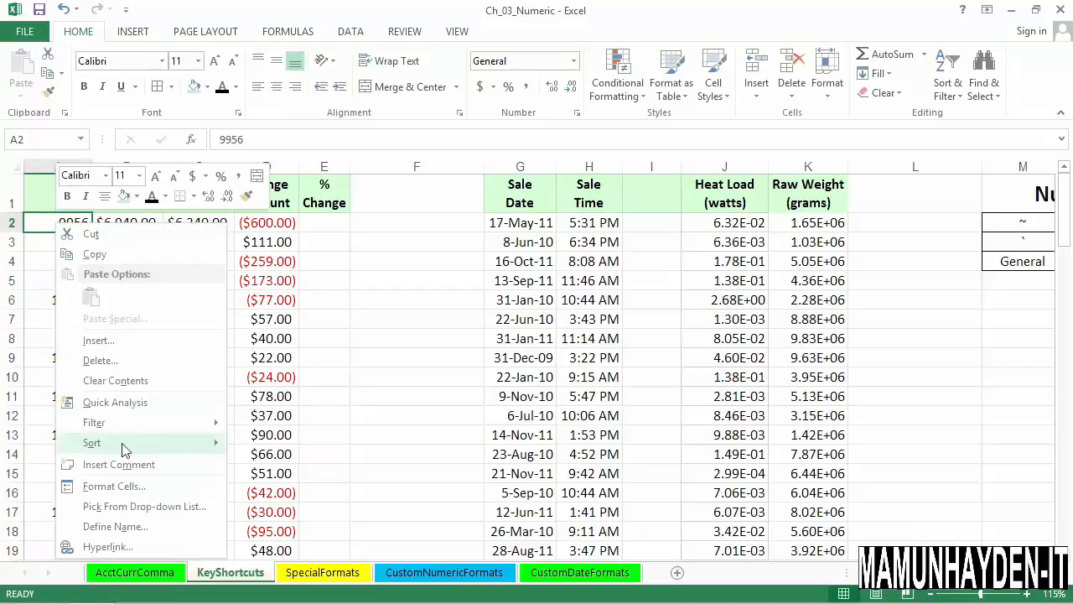
{"action": "left_click", "coordinate": [114, 486]}
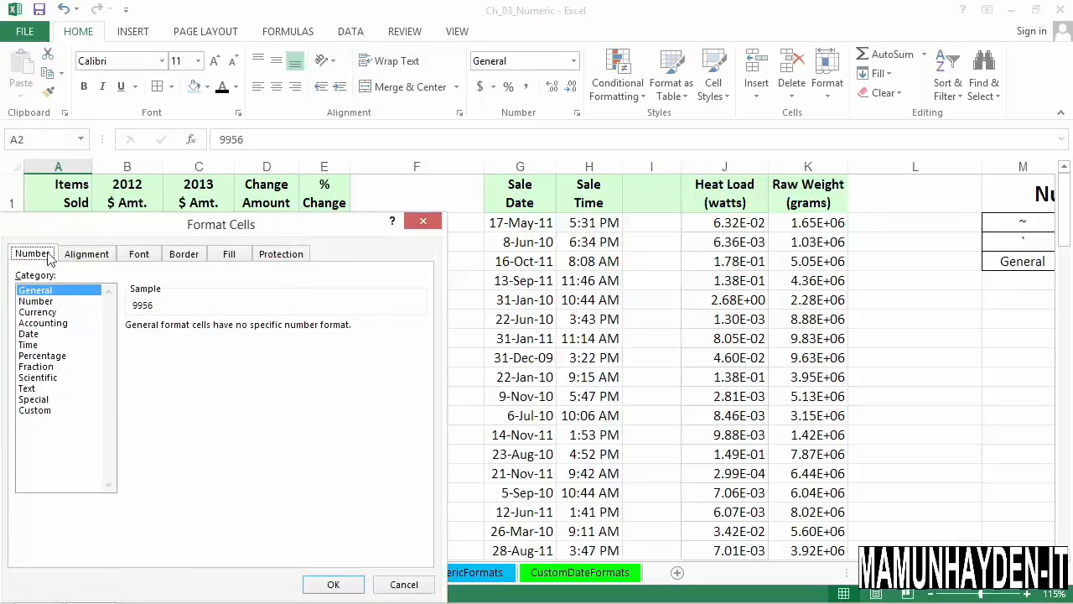
{"action": "left_click", "coordinate": [394, 583]}
Enter the formula =C2/B2-1 in cell E2 to calculate the first % Change value.
{"action": "left_click", "coordinate": [332, 229]}
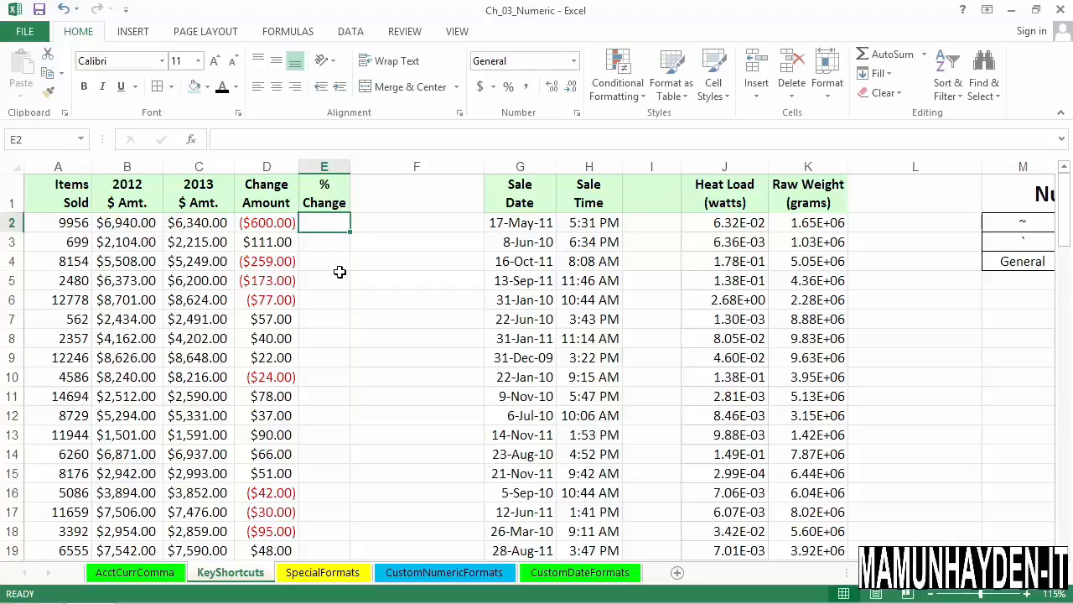
{"action": "left_click", "coordinate": [215, 227]}
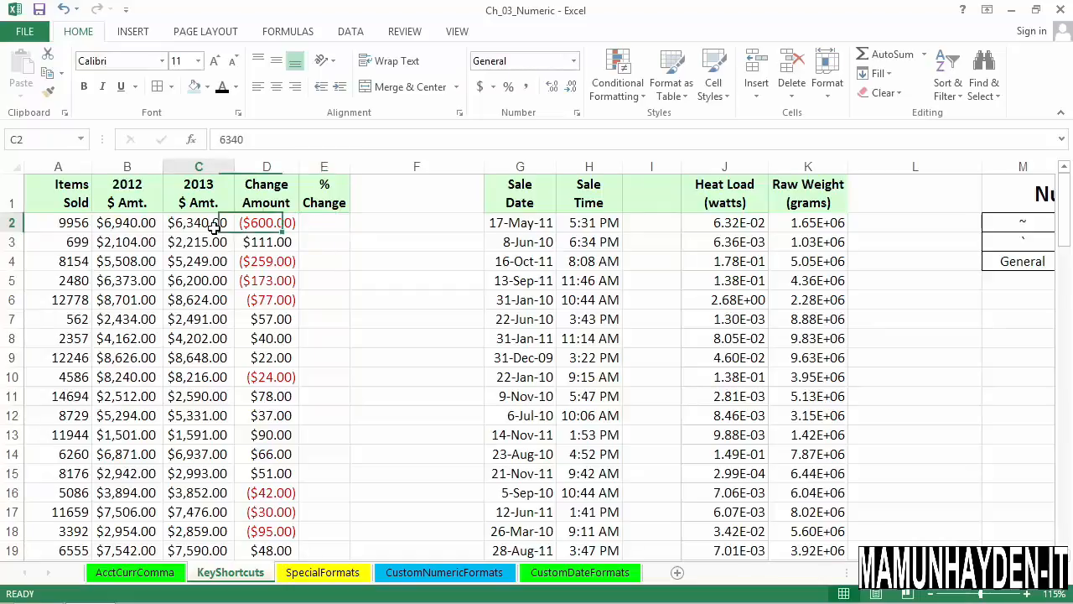
{"action": "left_click", "coordinate": [321, 225]}
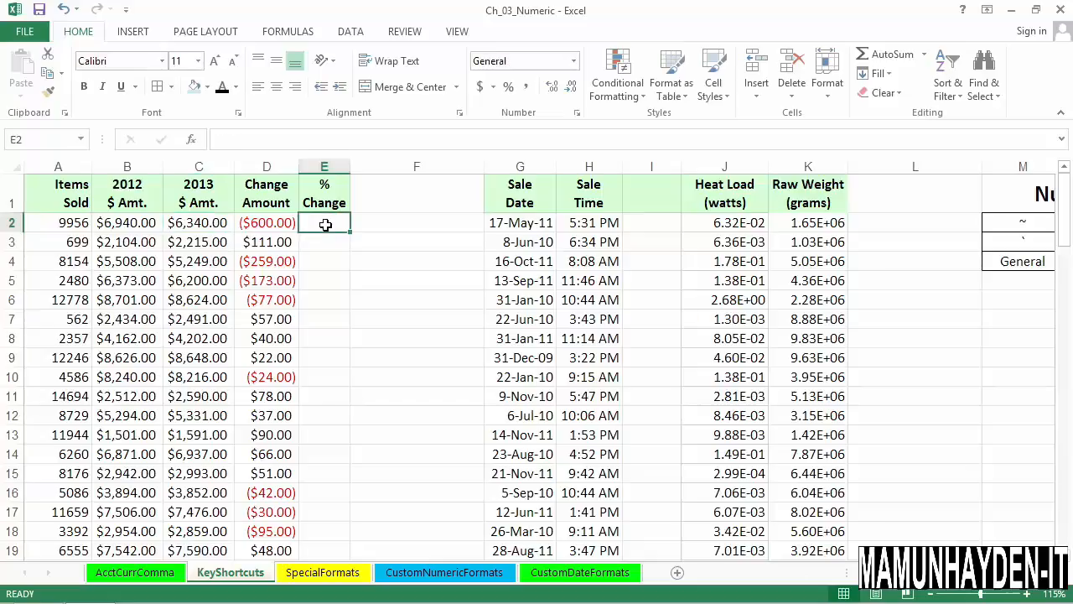
{"action": "type", "text": "="}
{"action": "left_click", "coordinate": [234, 223]}
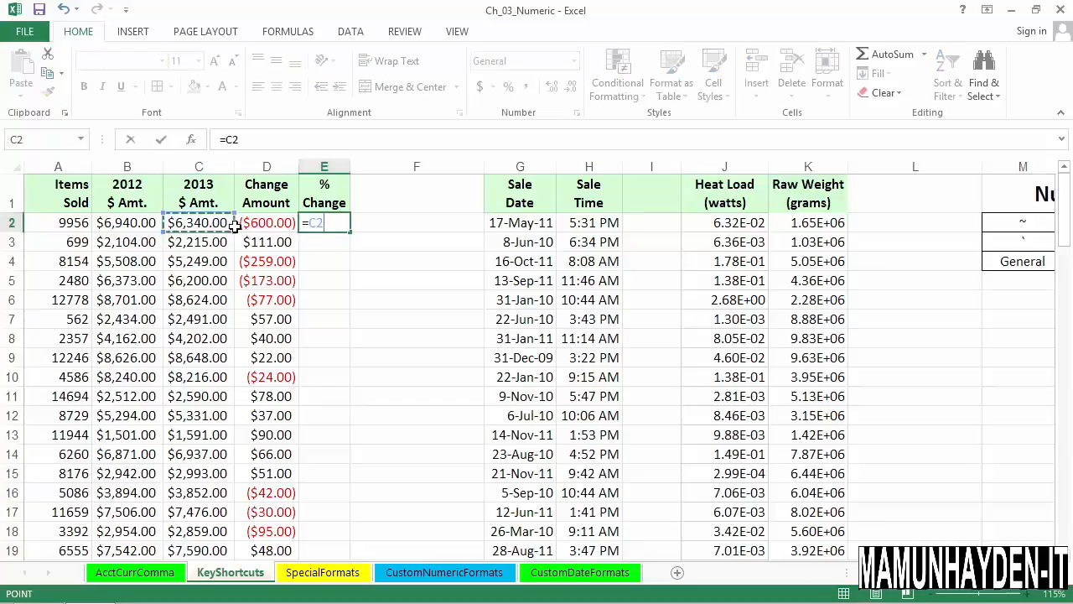
{"action": "type", "text": "/"}
{"action": "left_click", "coordinate": [149, 224]}
{"action": "type", "text": "-1"}
{"action": "key", "text": "Return"}
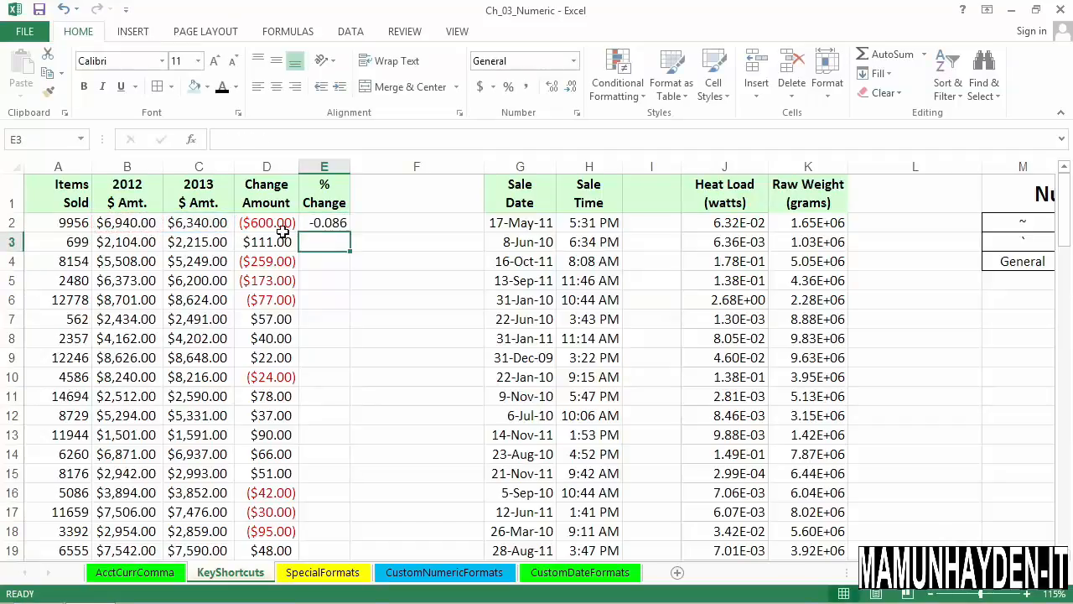
Format E2 as Percentage, and fill it down the % Change column with one decimal place.
{"action": "left_click", "coordinate": [338, 230]}
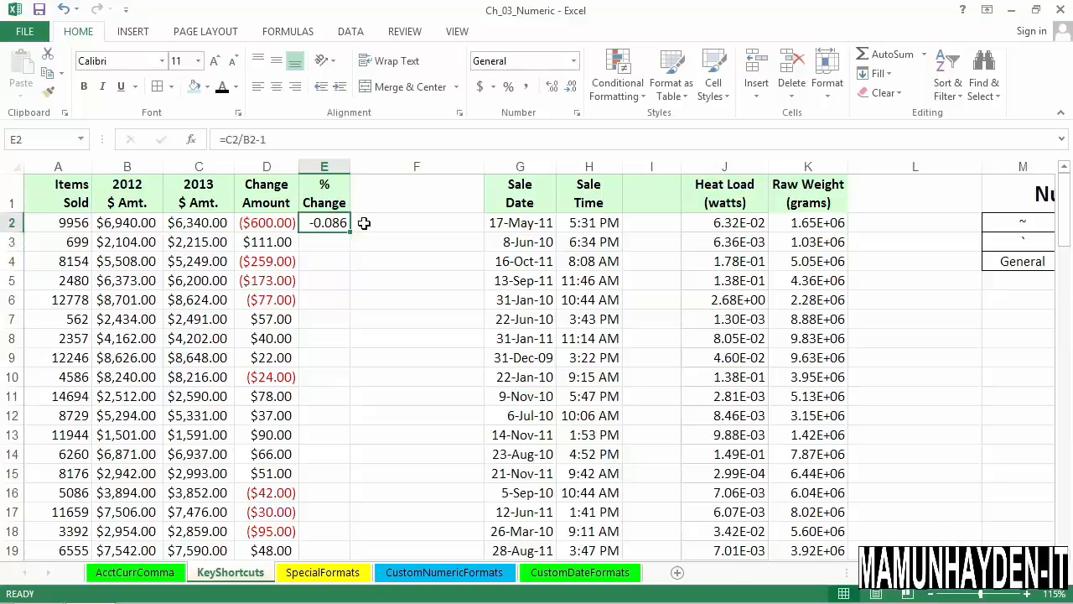
{"action": "key", "text": "ctrl+shift+percent"}
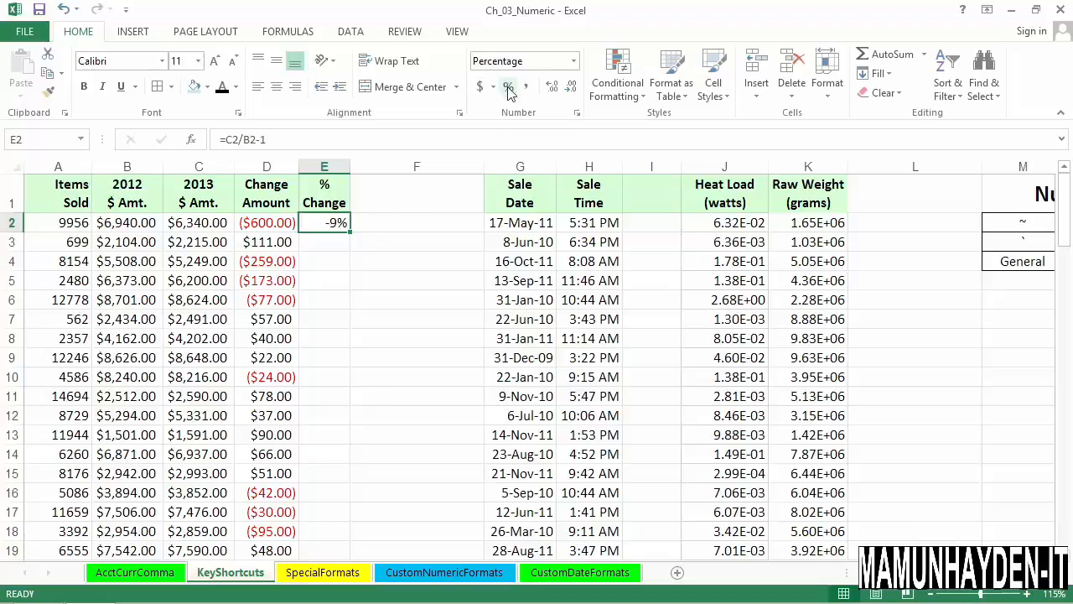
{"action": "double_click", "coordinate": [352, 233]}
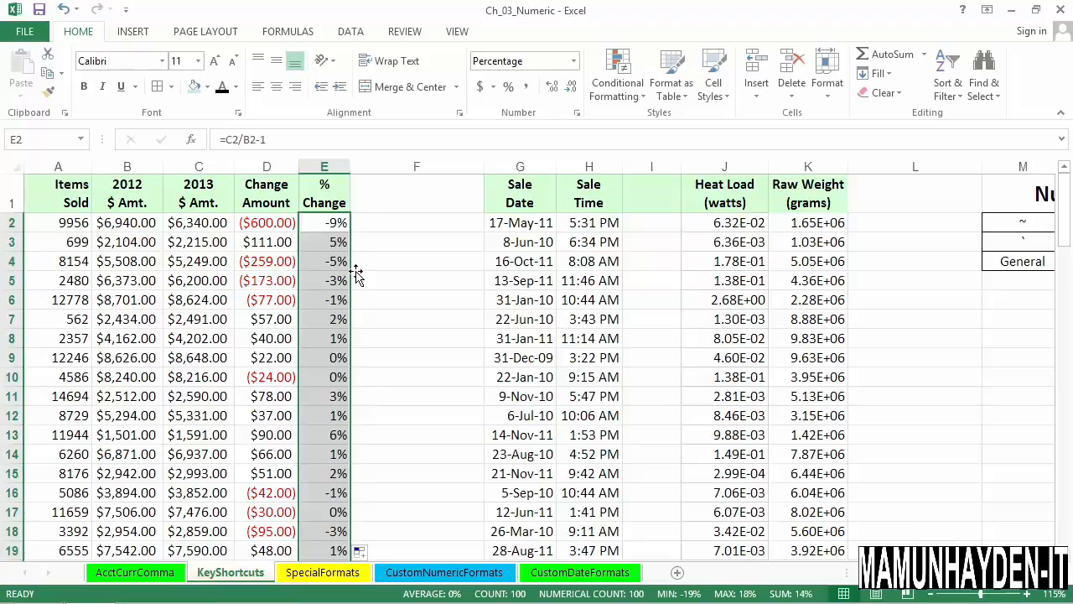
{"action": "left_click", "coordinate": [553, 92]}
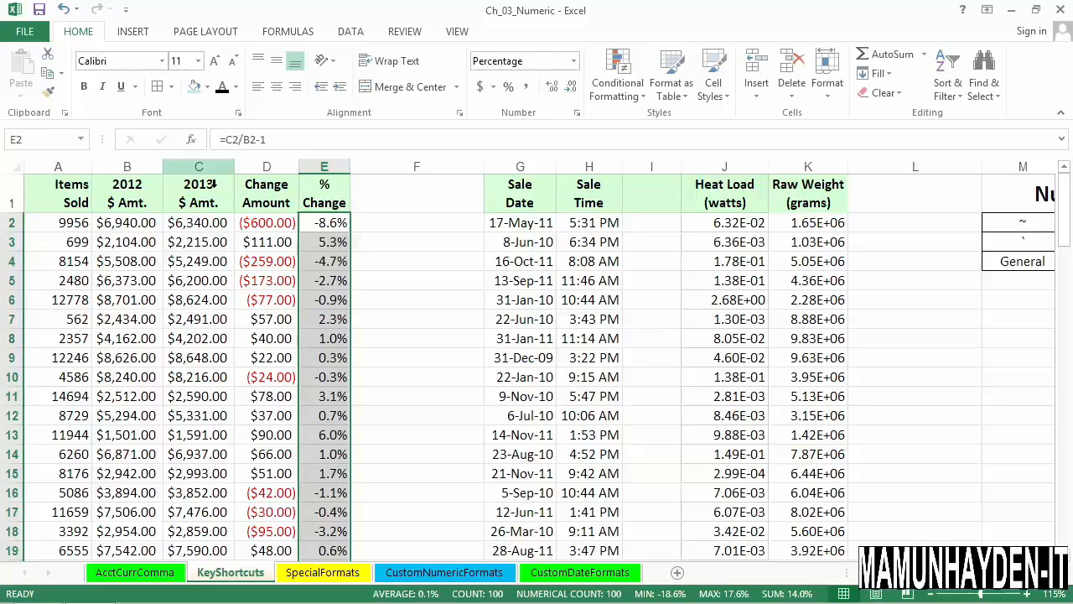
Apply the Accounting format to the 2012 and 2013 $ Amt. columns, and widen both columns well beyond their contents.
{"action": "left_click_drag", "start_coordinate": [144, 182], "coordinate": [195, 184]}
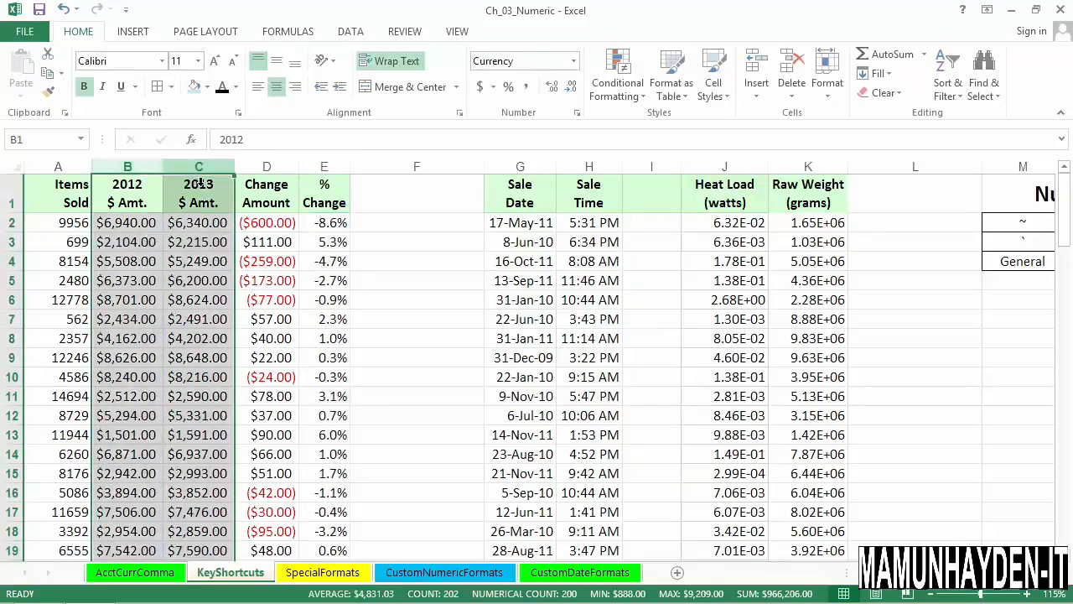
{"action": "left_click", "coordinate": [480, 87]}
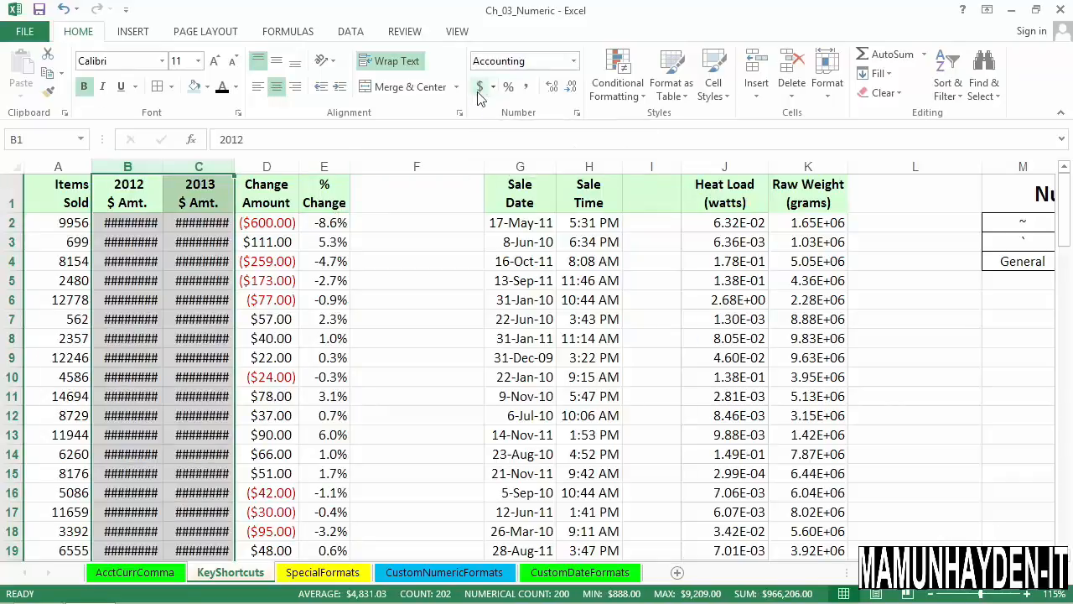
{"action": "left_click_drag", "start_coordinate": [164, 180], "coordinate": [172, 173]}
{"action": "double_click", "coordinate": [172, 173]}
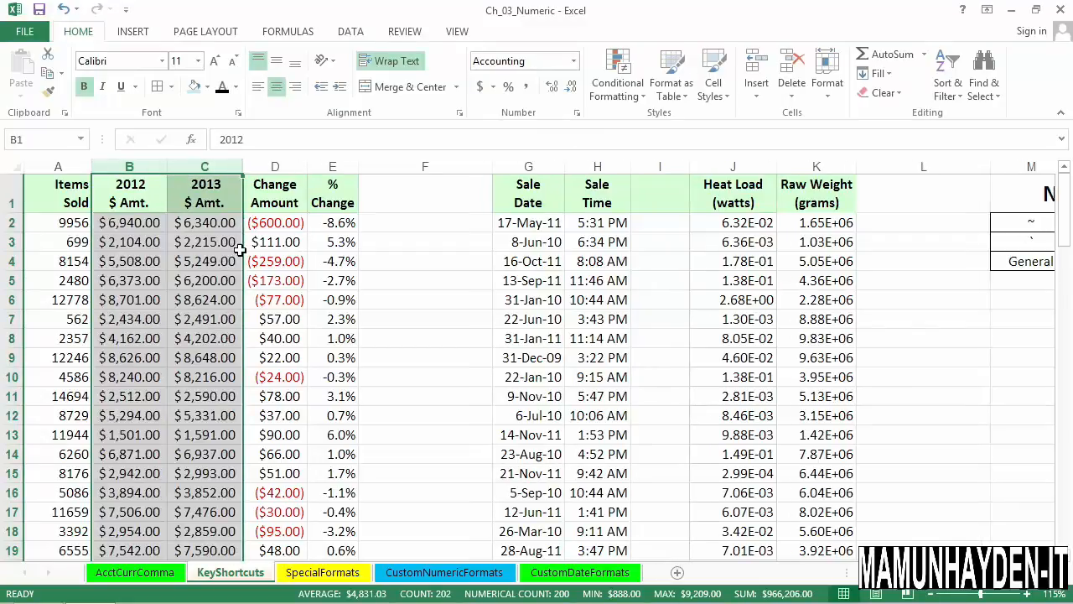
{"action": "left_click_drag", "start_coordinate": [248, 178], "coordinate": [286, 176]}
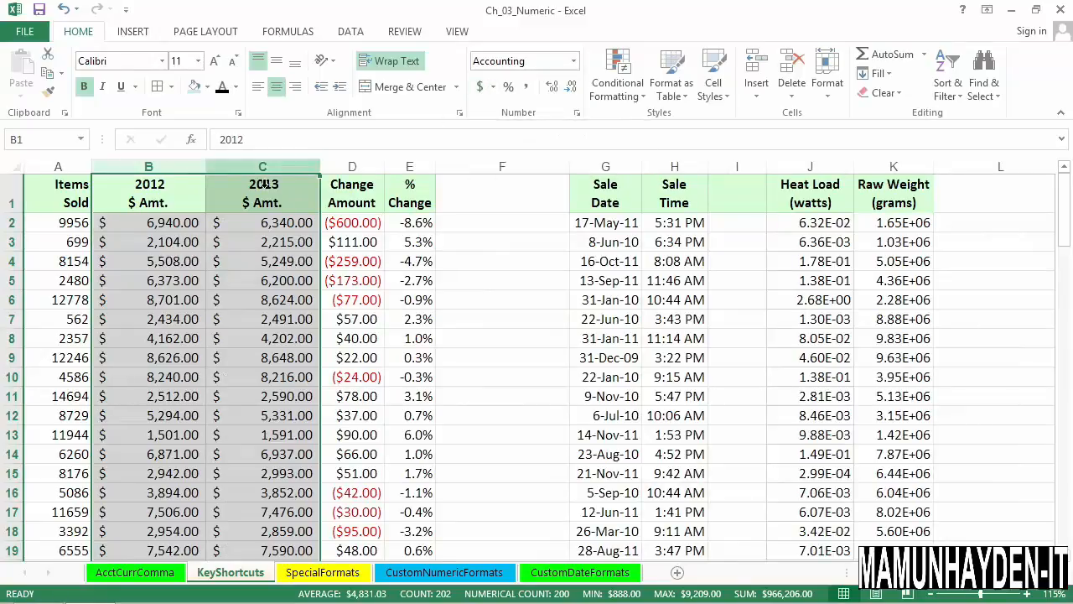
Switch the 2012 and 2013 $ Amt. columns back to the Currency format.
{"action": "left_click_drag", "start_coordinate": [194, 168], "coordinate": [251, 182]}
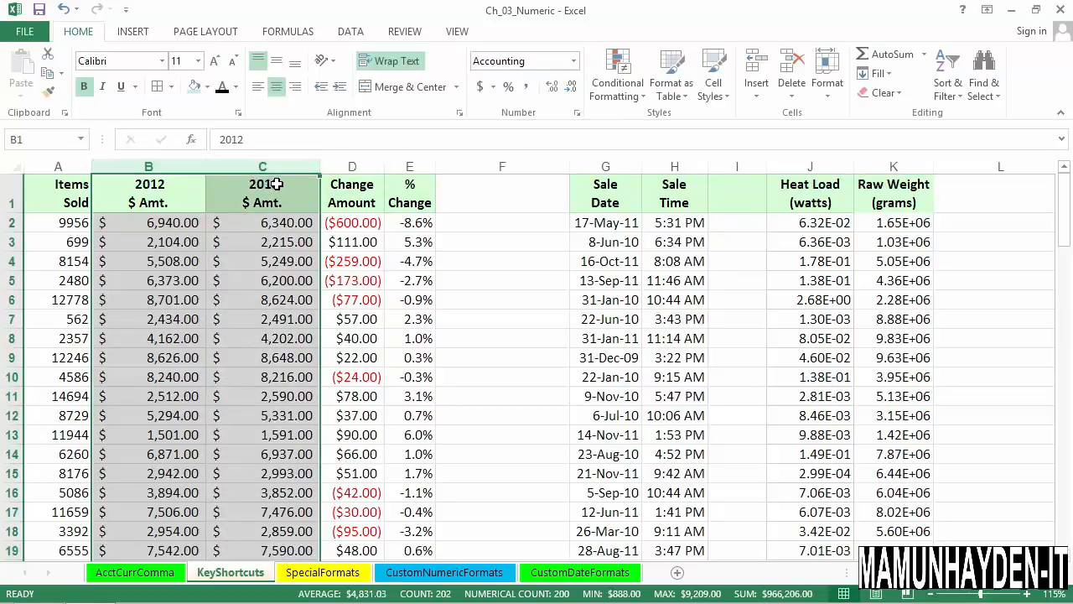
{"action": "key", "text": "ctrl+shift+4"}
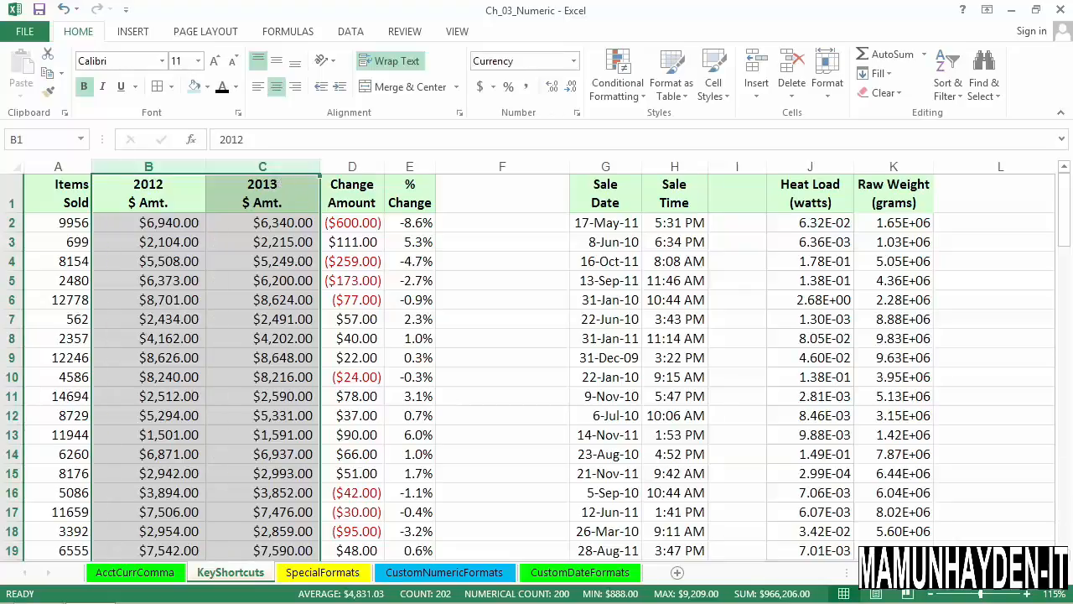
Review the full Numeric Keystroke Shortcuts table in columns M to S.
{"action": "left_click", "coordinate": [1063, 573]}
{"action": "left_click", "coordinate": [1063, 573]}
{"action": "left_click", "coordinate": [1064, 573]}
{"action": "left_click", "coordinate": [1063, 573]}
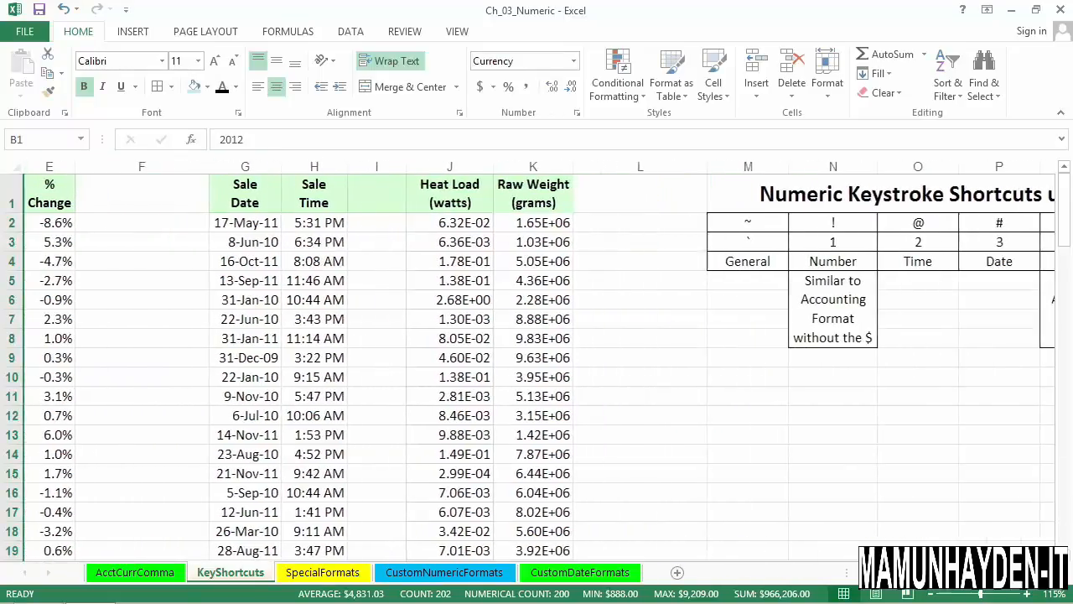
{"action": "left_click", "coordinate": [1064, 573]}
{"action": "left_click", "coordinate": [1063, 572]}
{"action": "left_click", "coordinate": [1064, 573]}
{"action": "left_click", "coordinate": [1064, 573]}
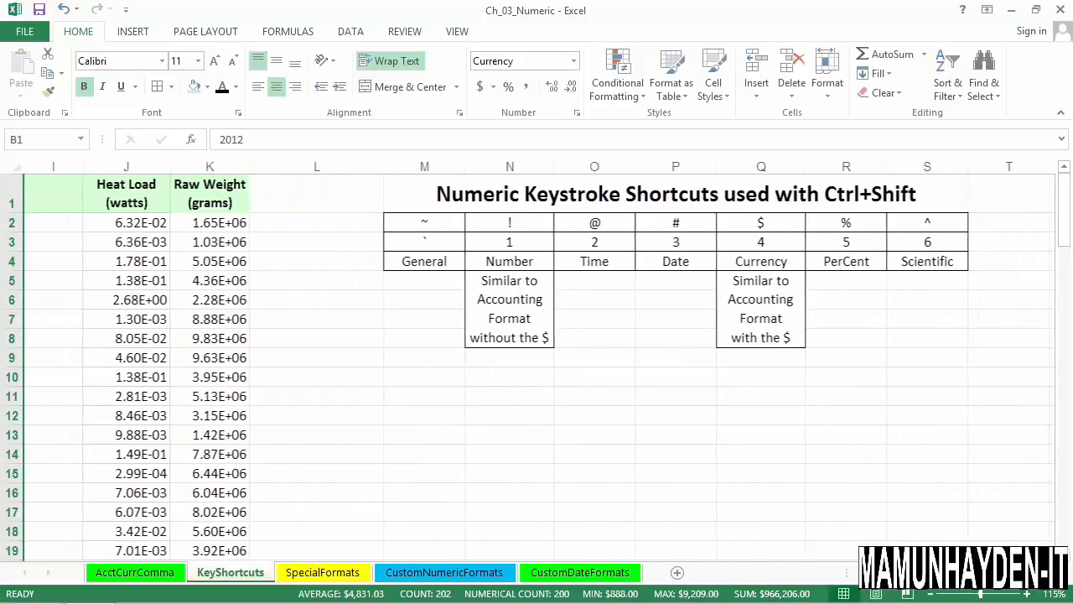